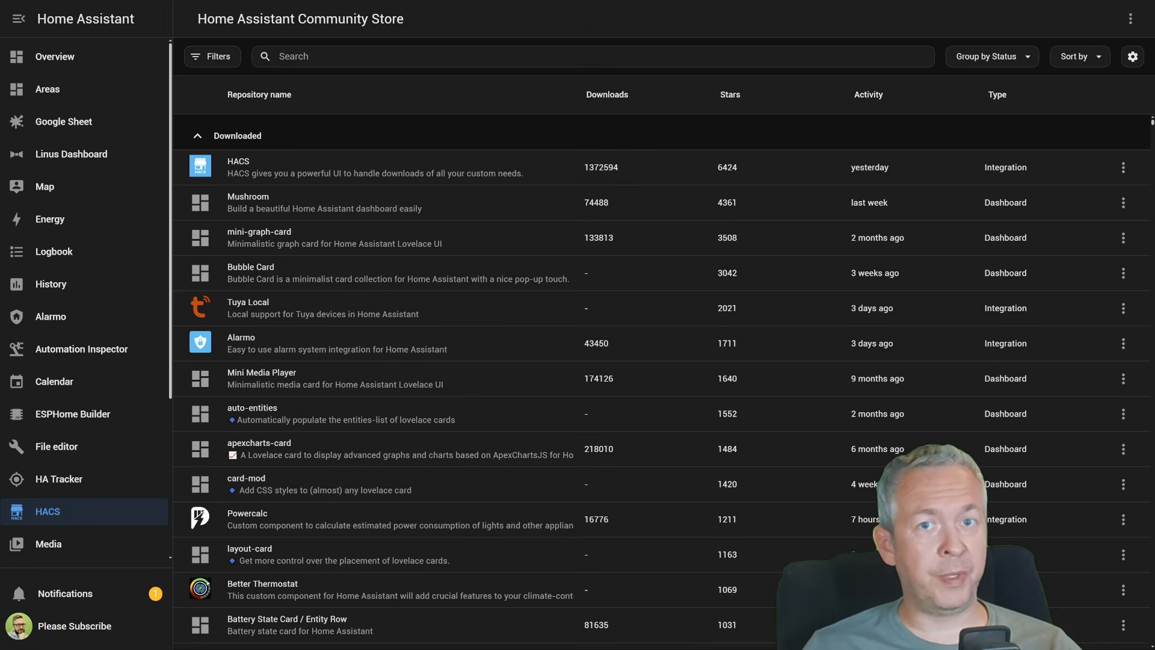
Search the community store for "google map", download the Google Maps Card at version v1.6.9 and reload the browser
click(750, 52)
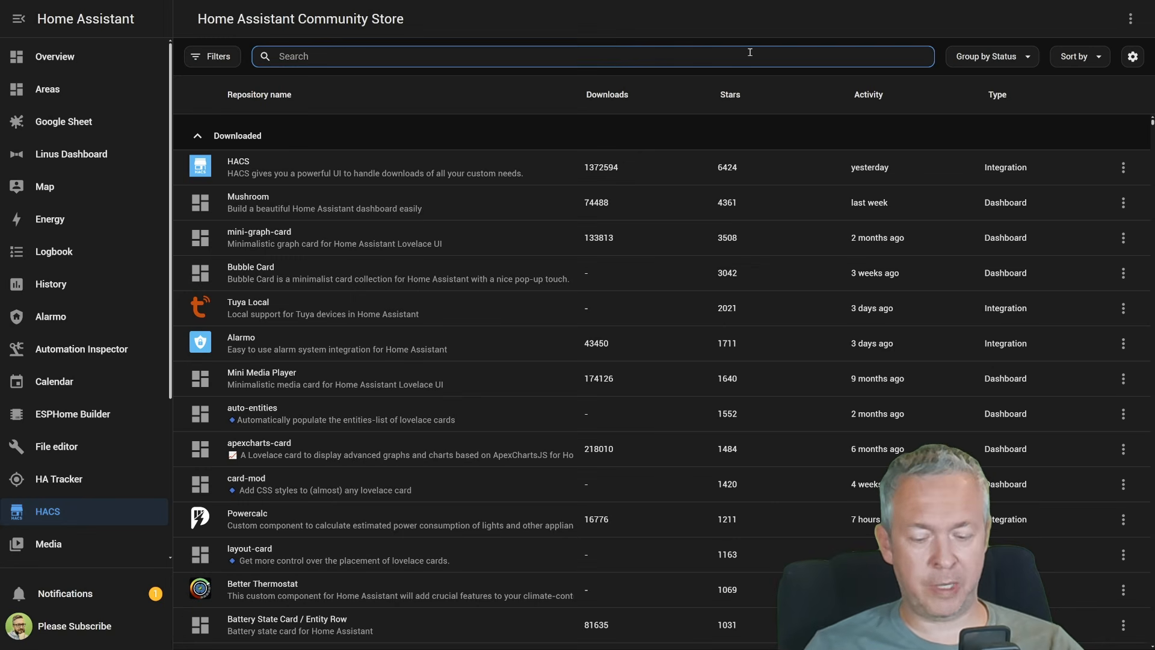
text(google map)
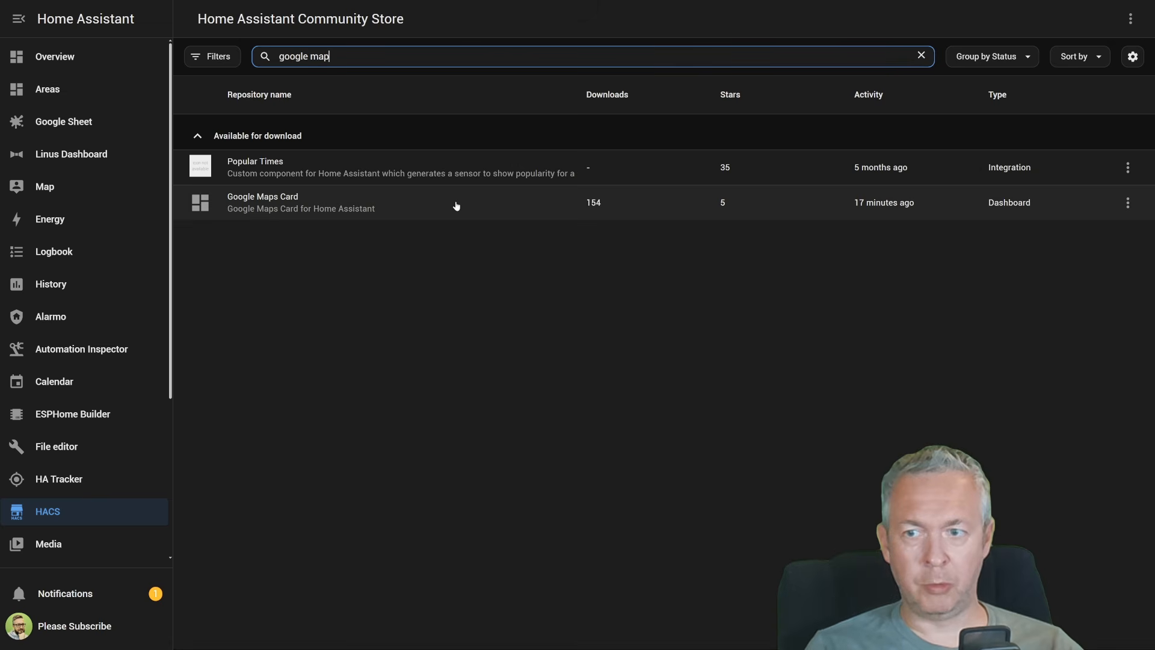
click(431, 198)
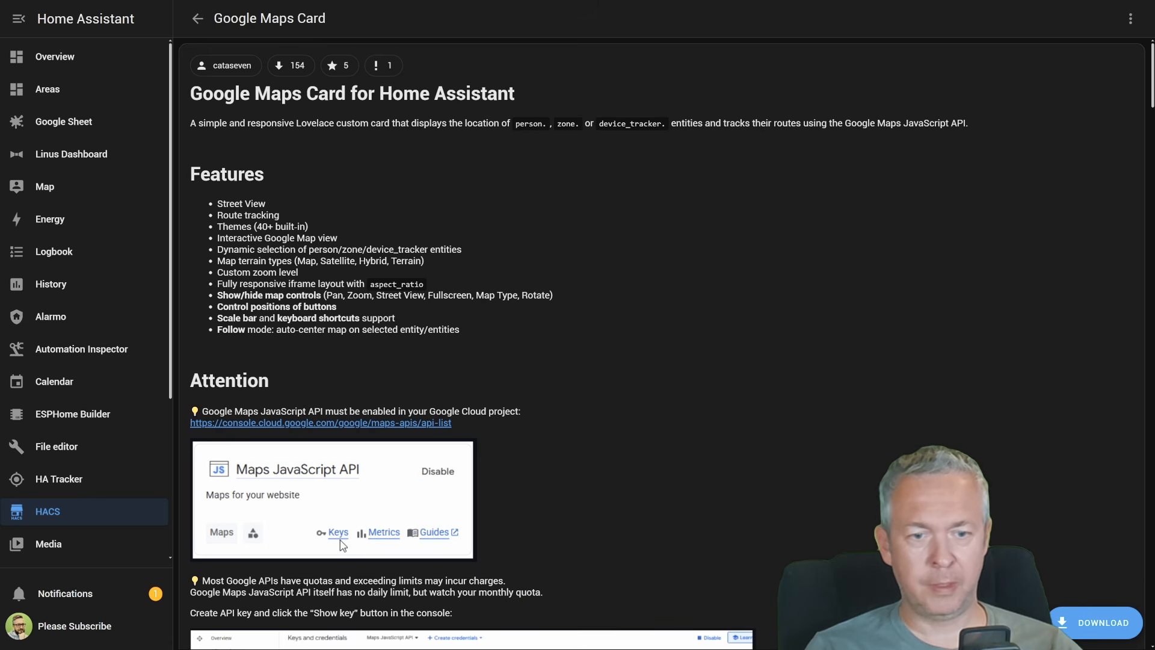
click(1103, 632)
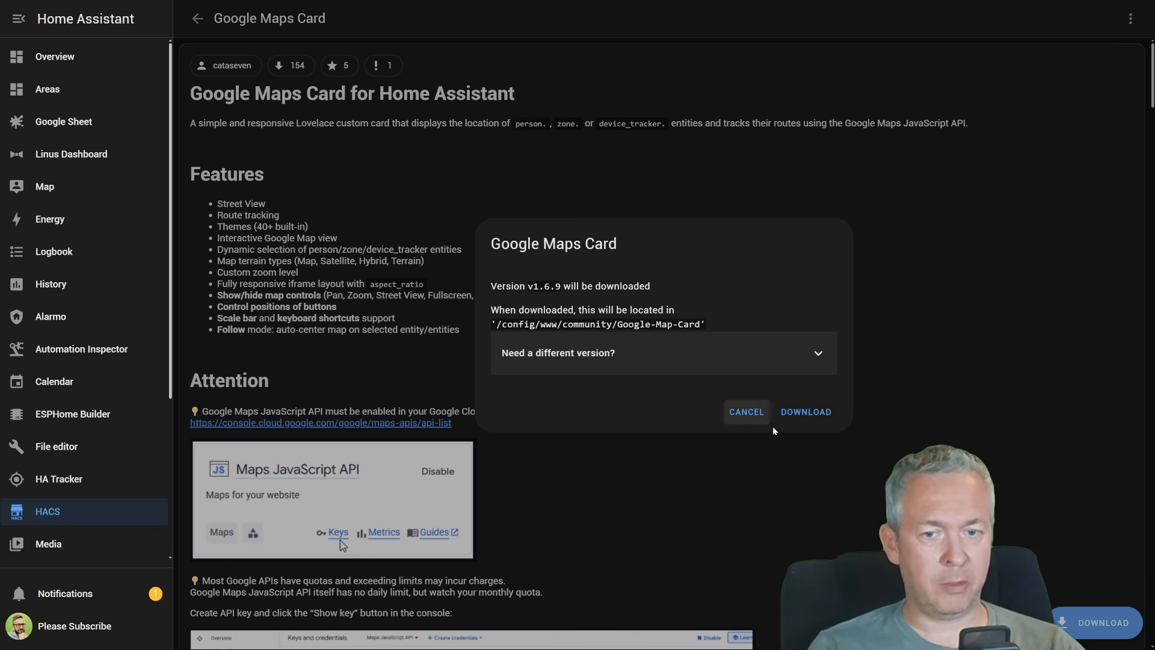
click(812, 412)
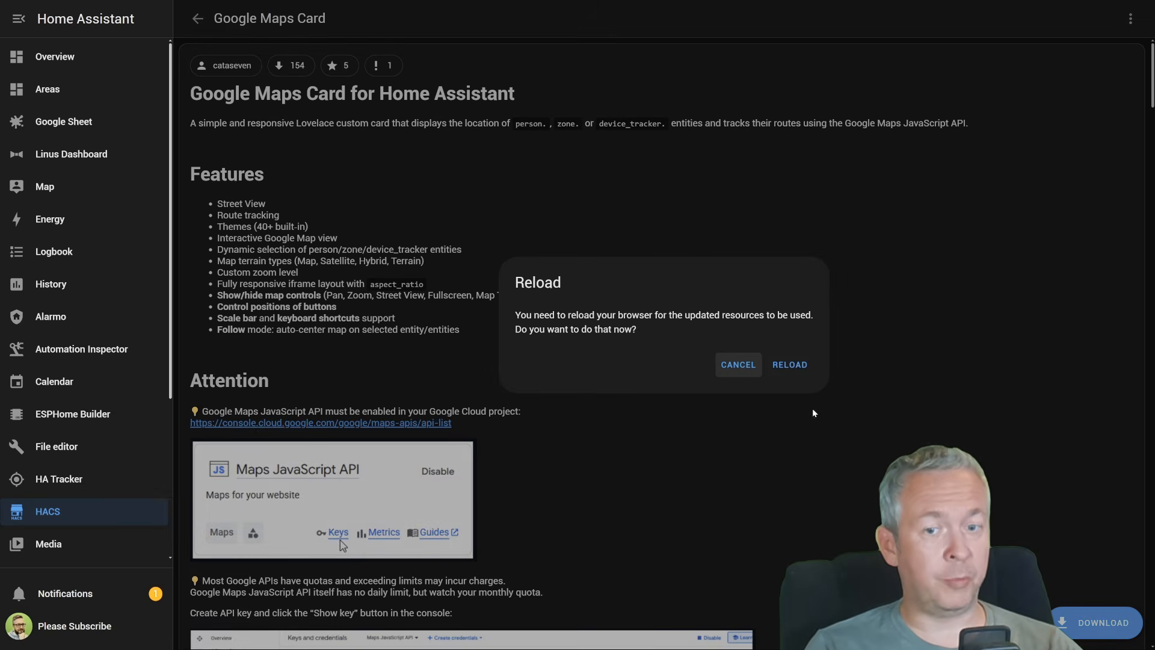
click(784, 375)
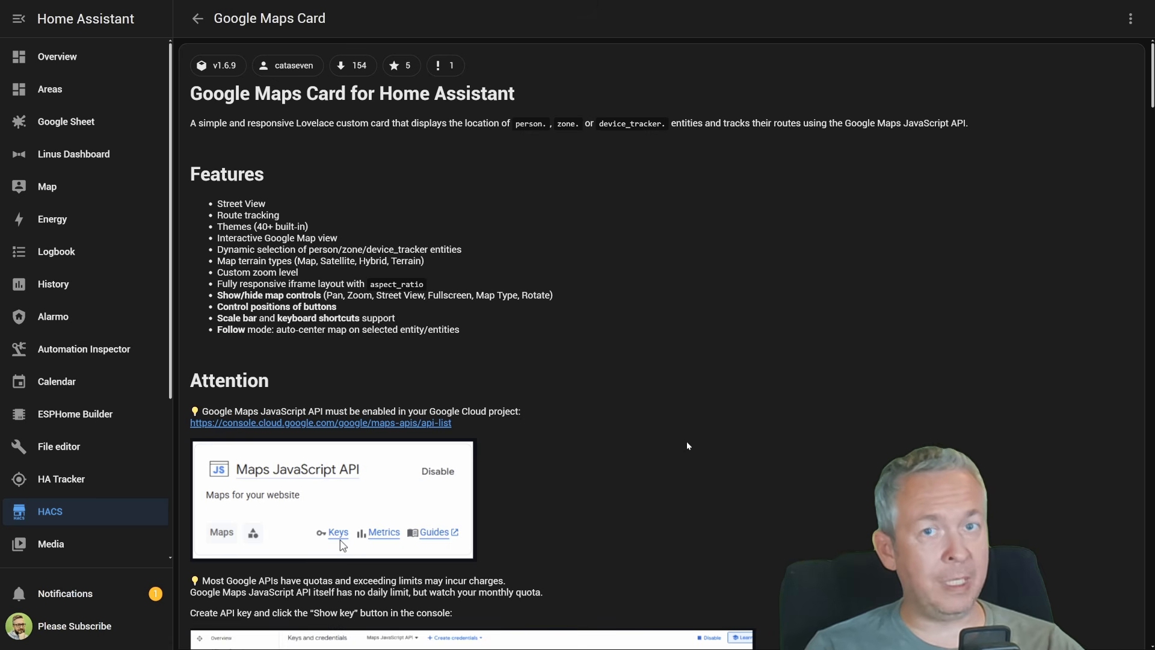
Open the Google Cloud Maps API link from the card's documentation and start the free Google Maps Platform trial, verifying identity and payment method
scroll(687, 445, down, 3)
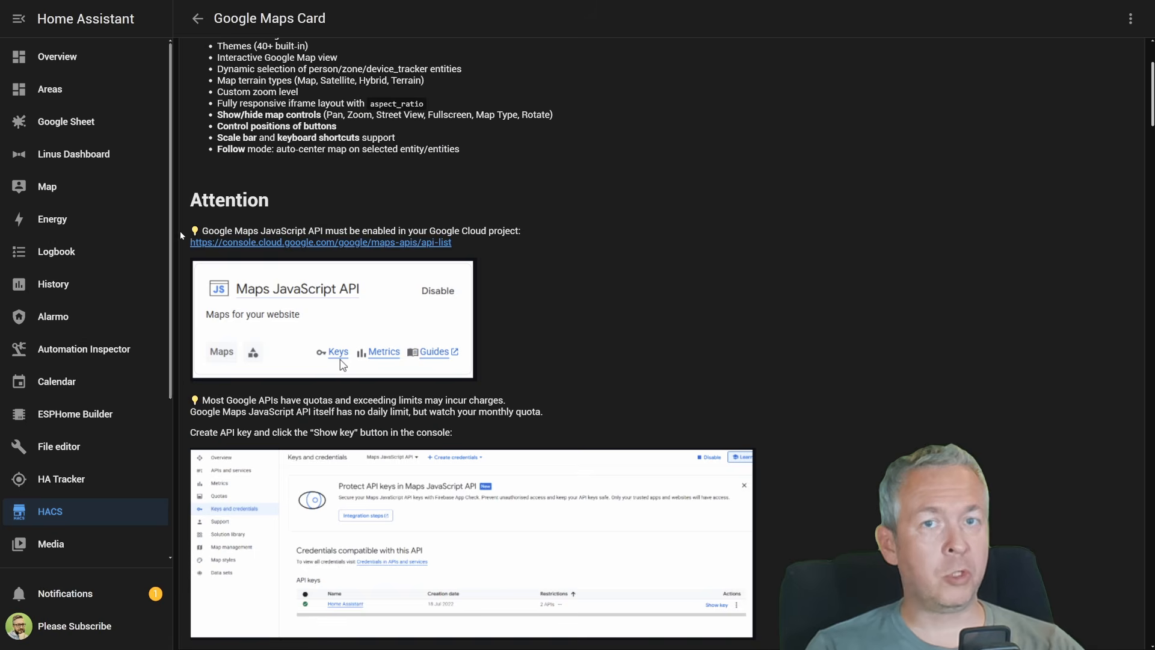
click(428, 242)
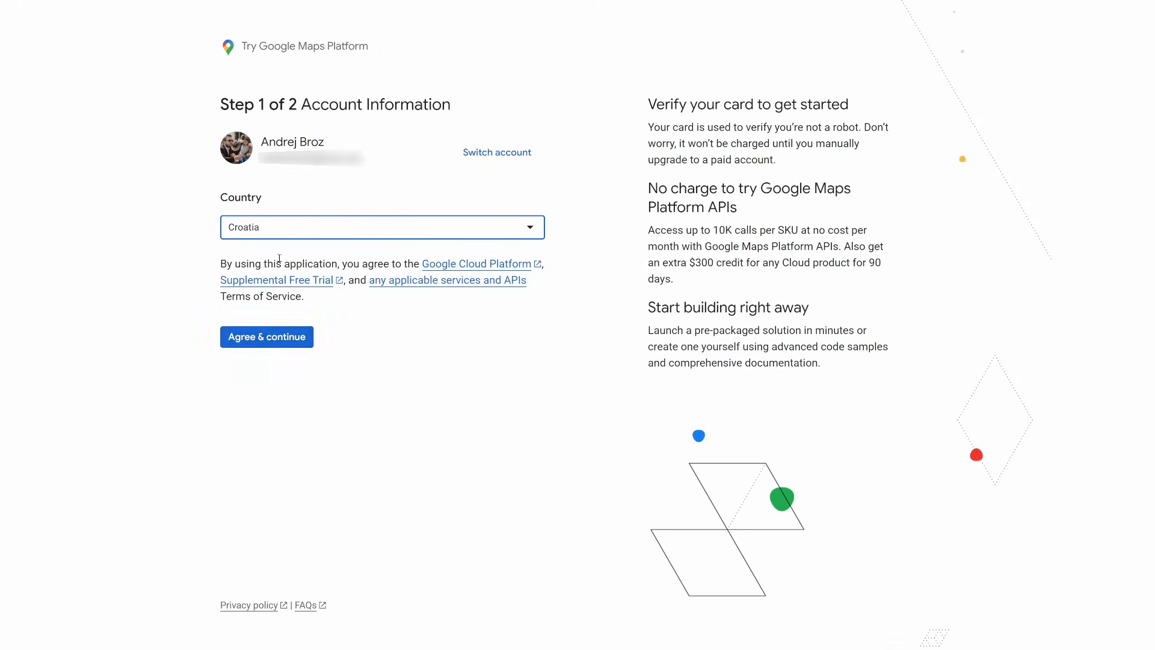
click(276, 337)
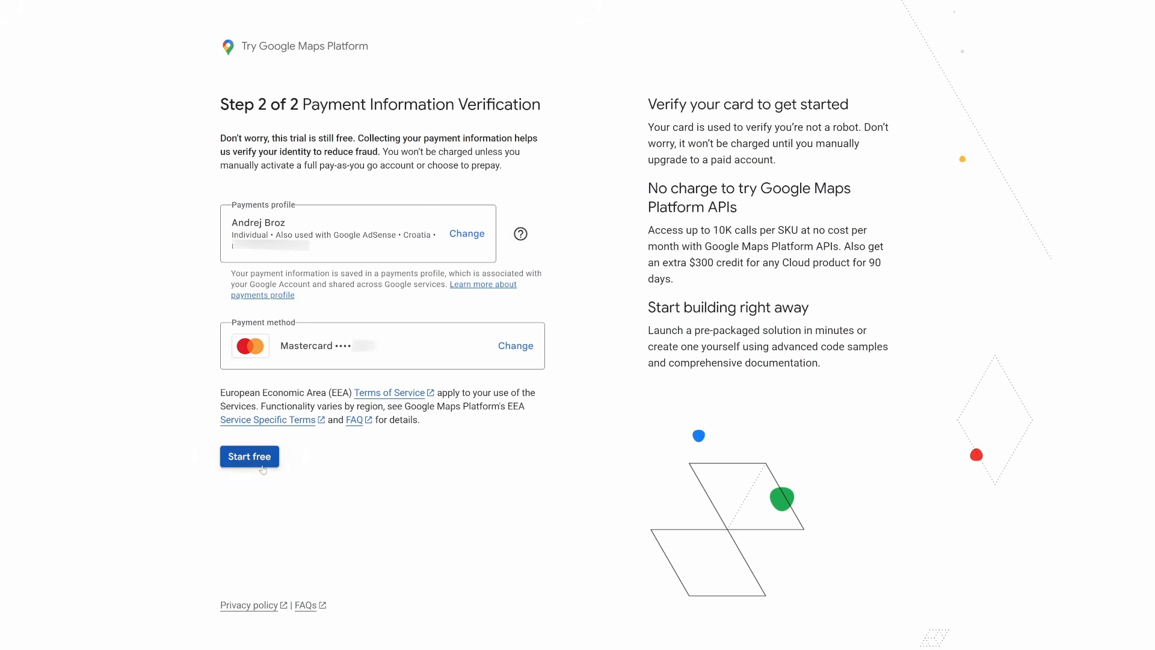
click(262, 467)
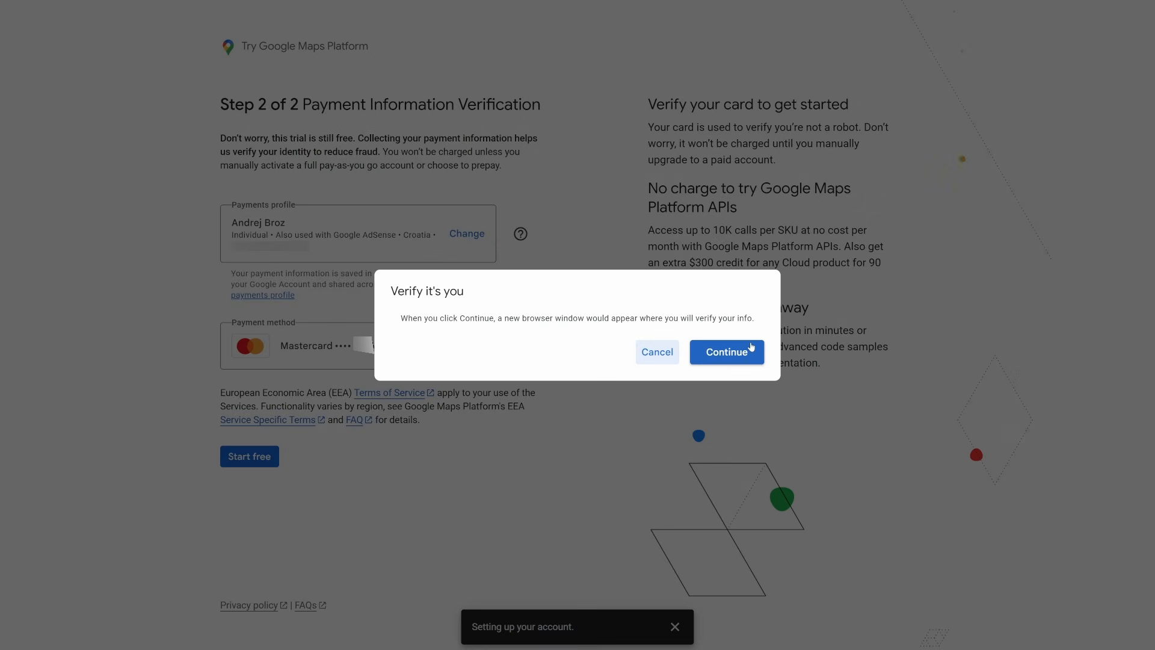
click(746, 349)
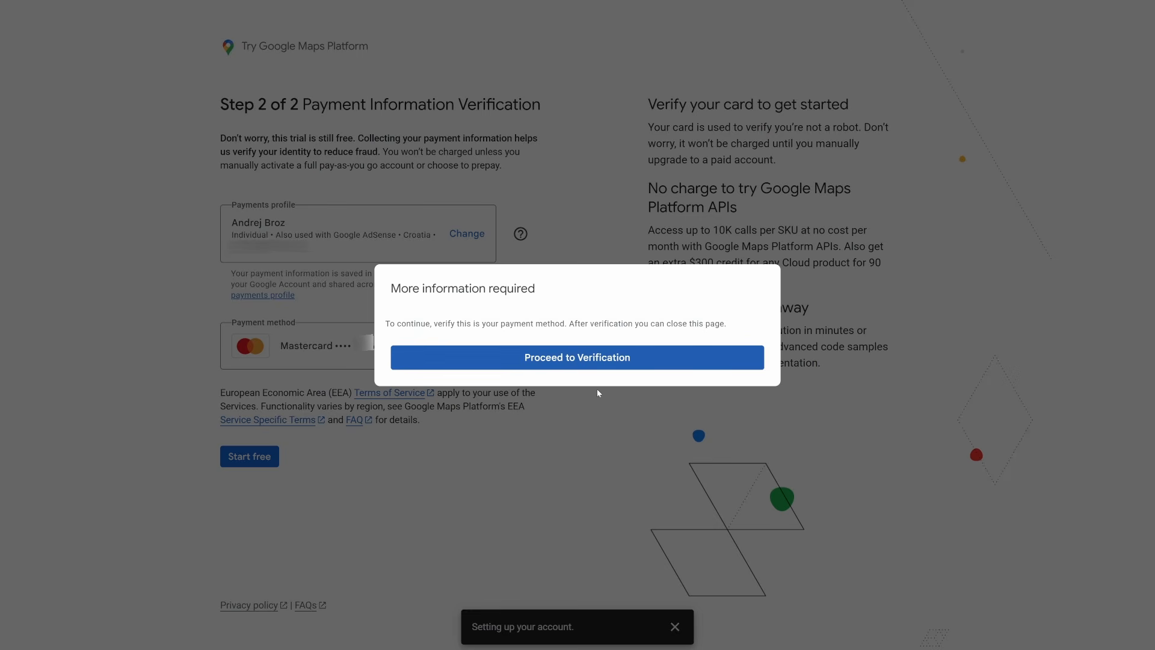
click(600, 361)
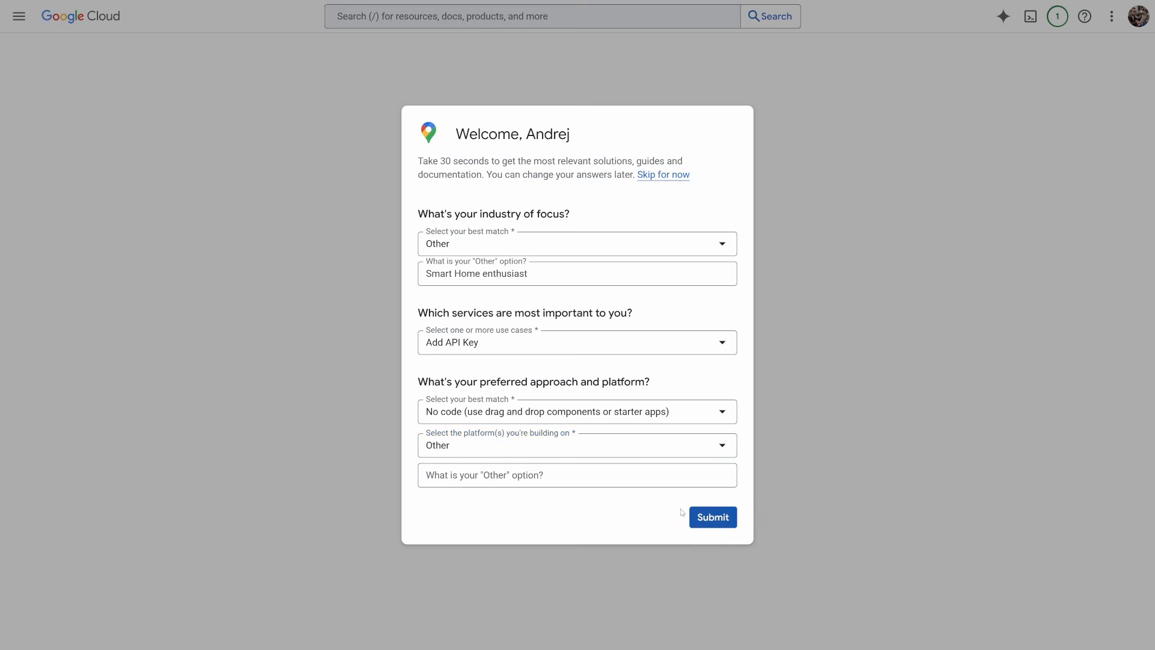
Copy the generated Google Maps API key and continue to Google Maps Platform with all Google Maps APIs enabled for the project
click(710, 516)
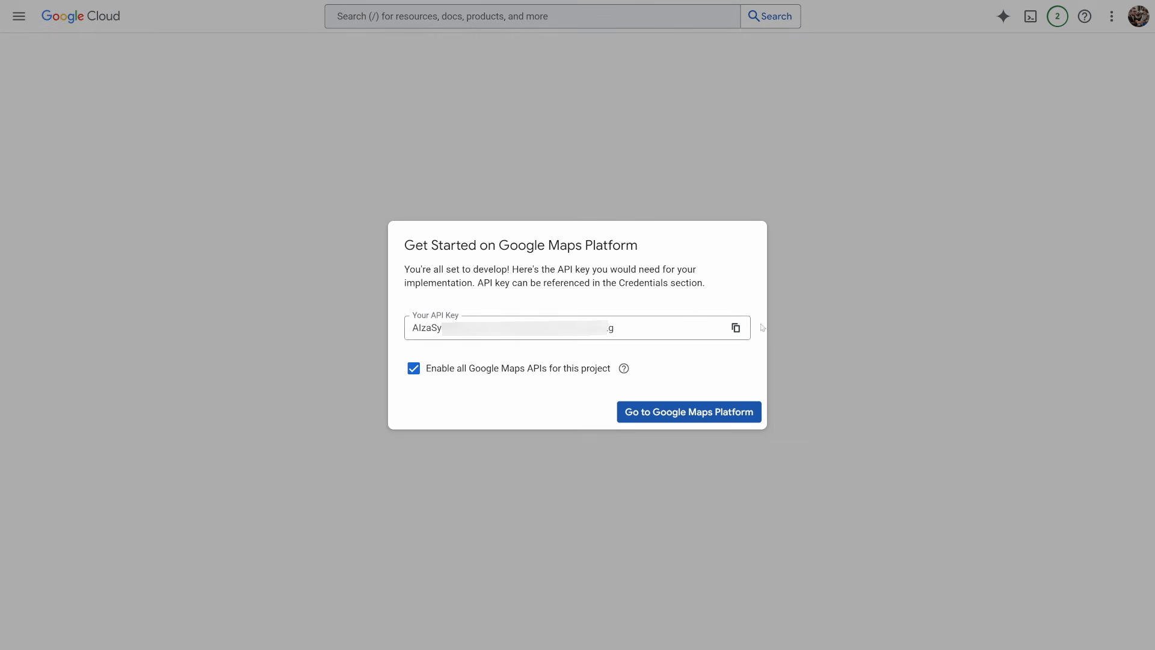
click(736, 327)
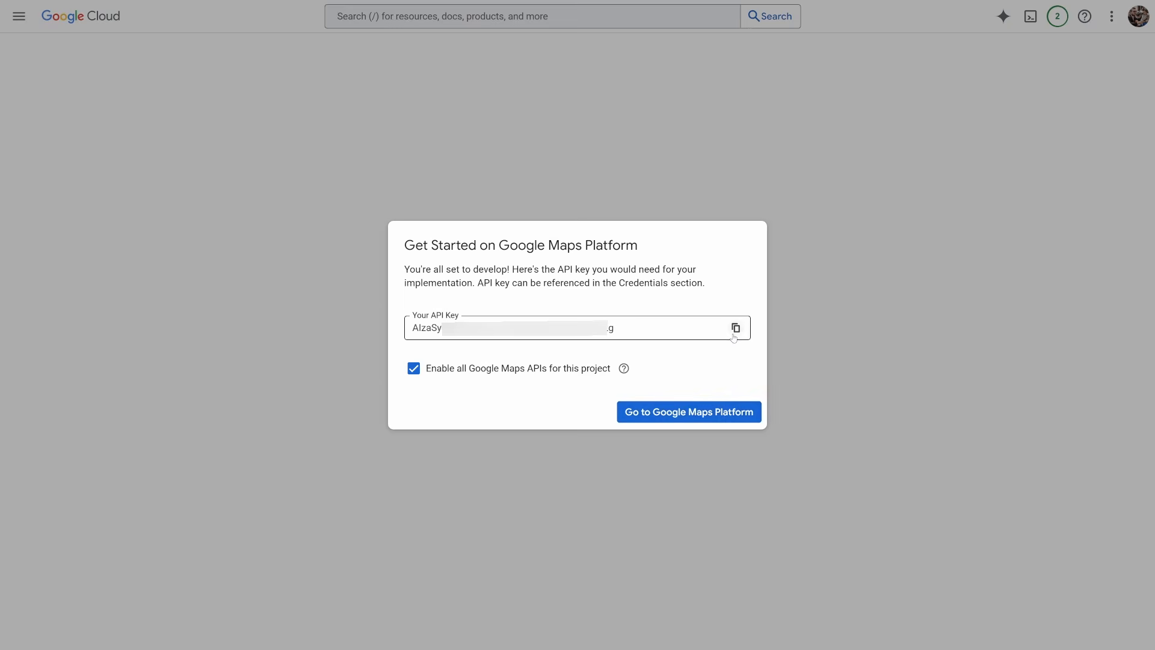
click(691, 410)
Look at the Websites restriction for the API key and postpone restricting the key
click(455, 347)
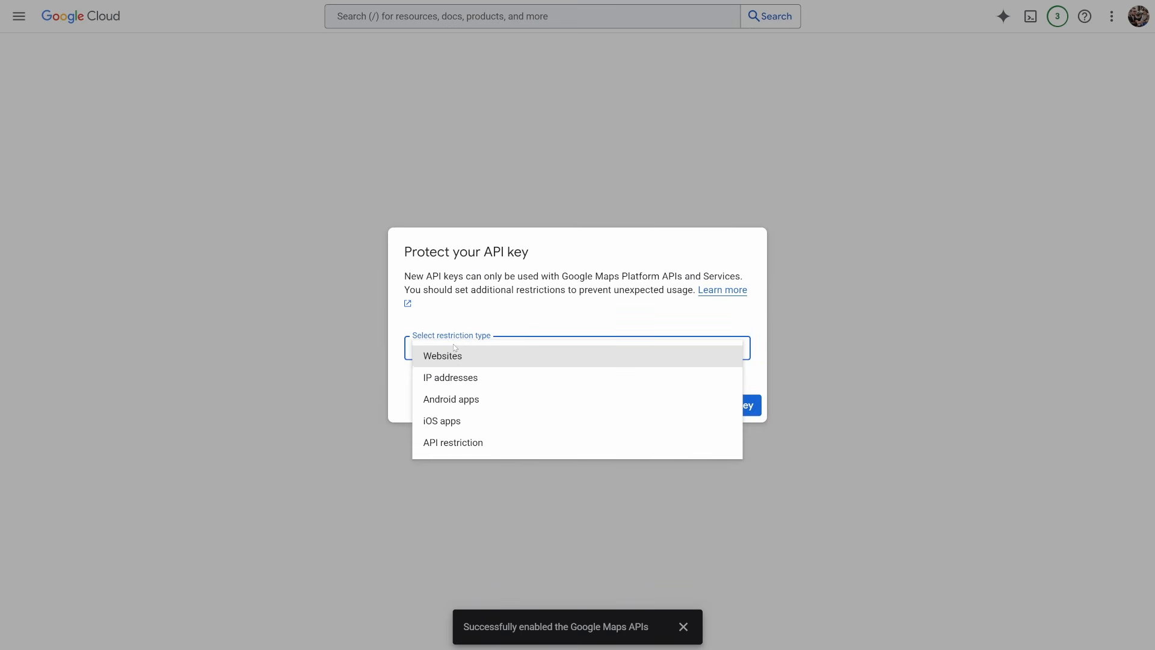
click(455, 352)
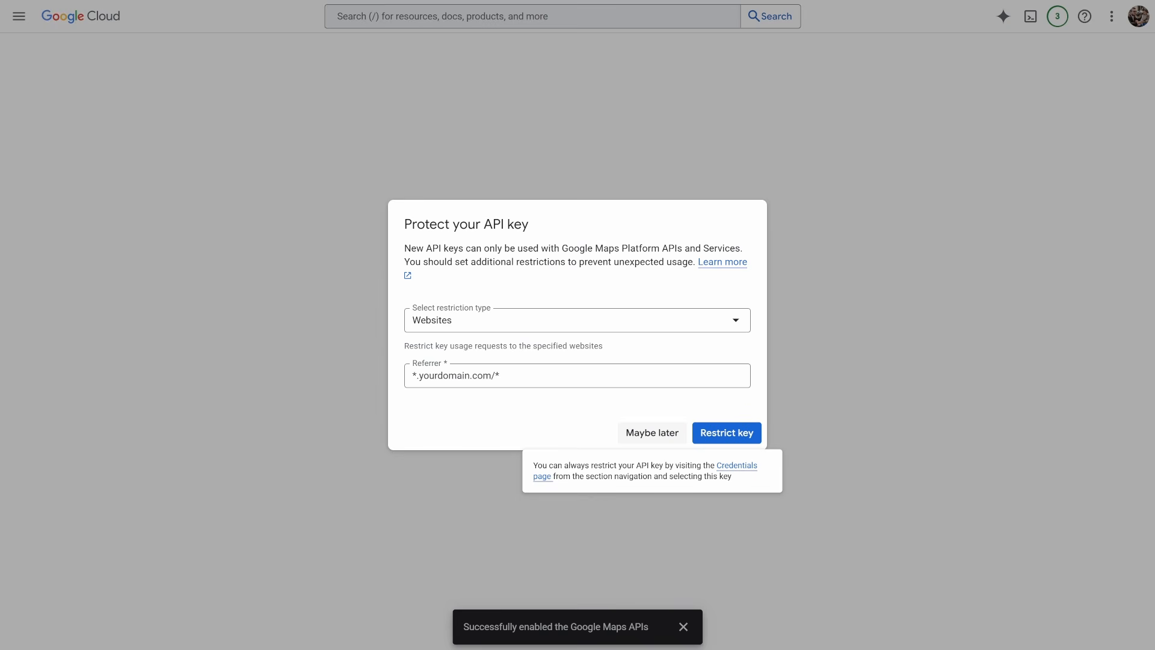
click(644, 431)
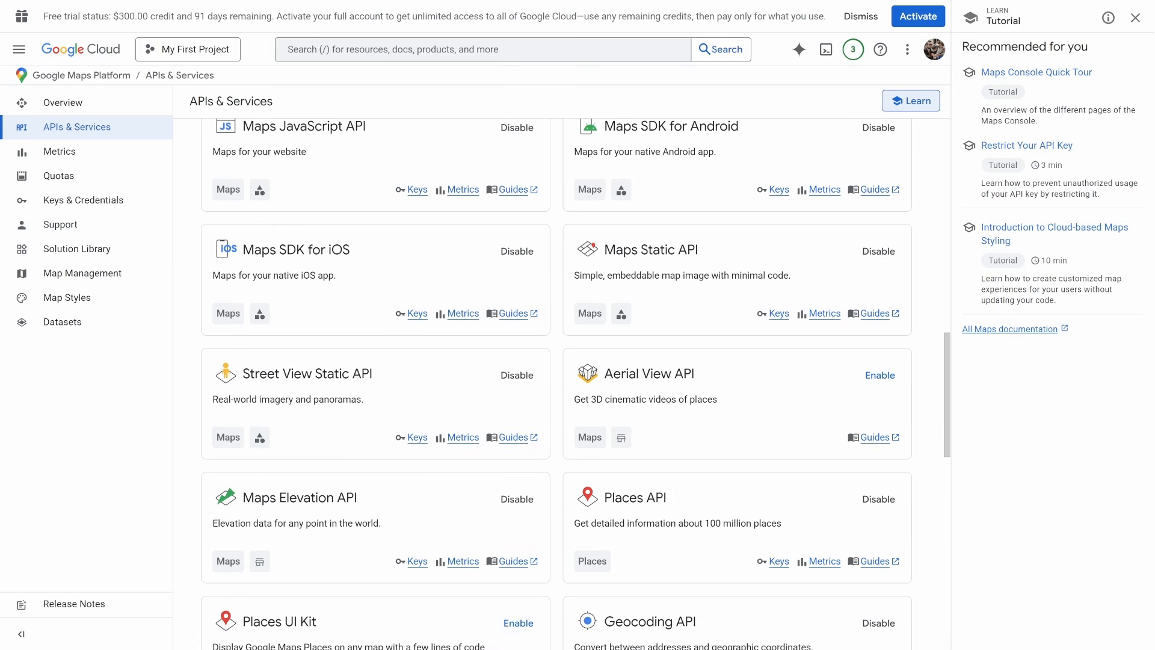
Create a billing budget named "Home Assistant MAP API" and accept its monthly scope covering all projects and services
click(420, 314)
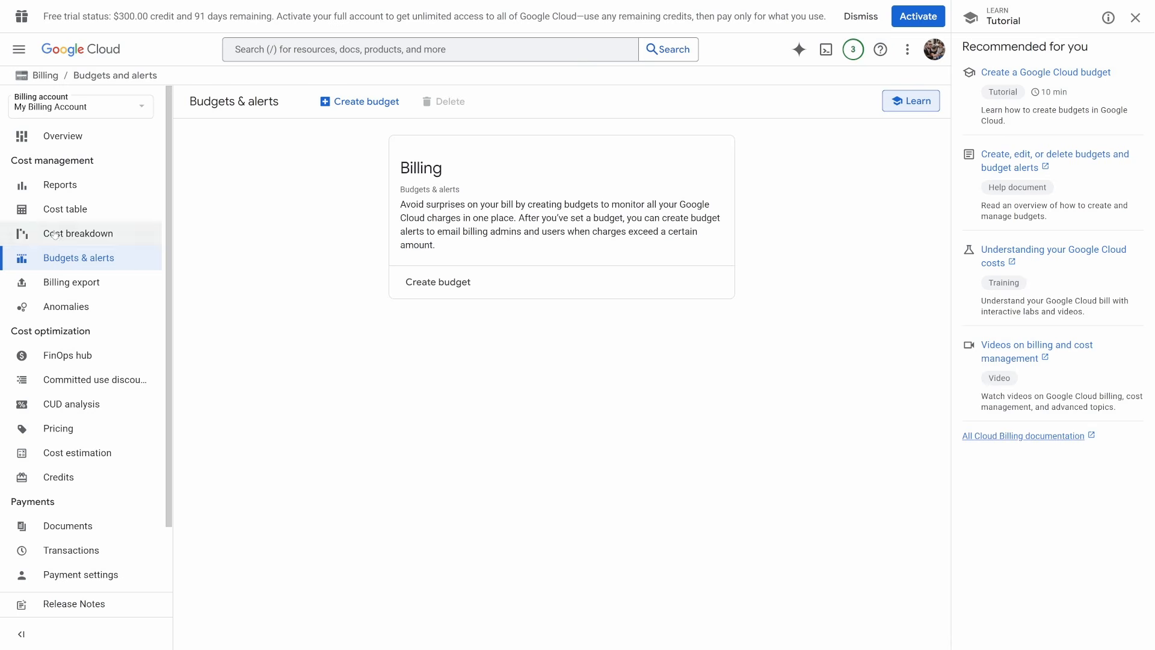
click(429, 281)
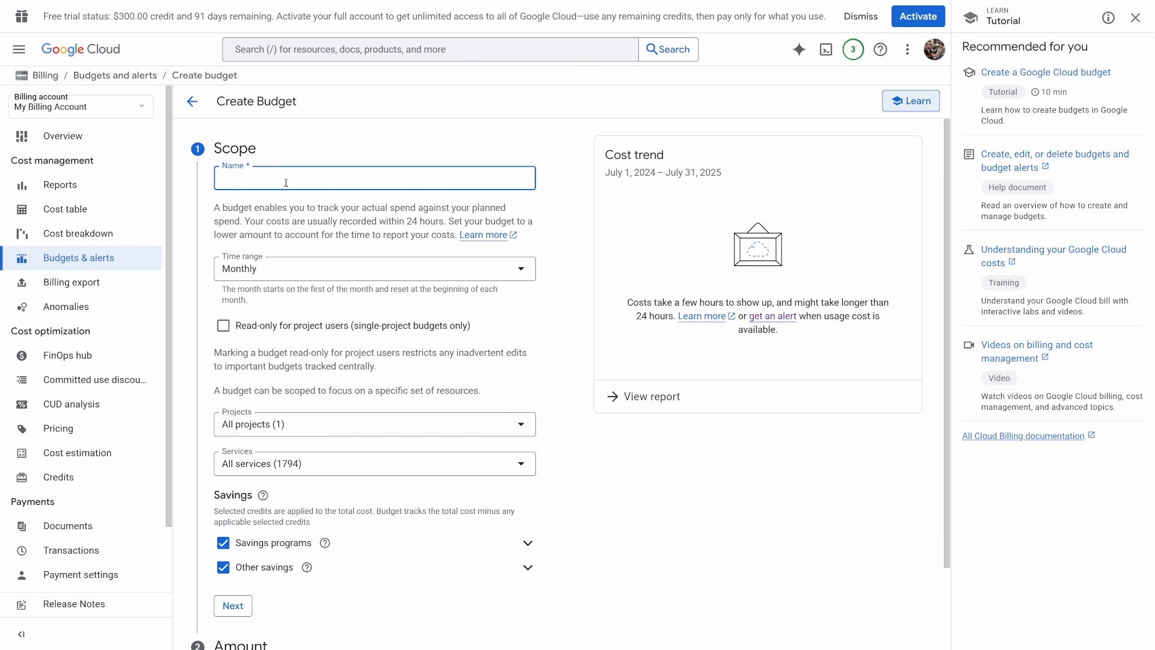
text(Home Assistant MAP AA)
text(IU)
key(Tab)
scroll(340, 381, down, 2)
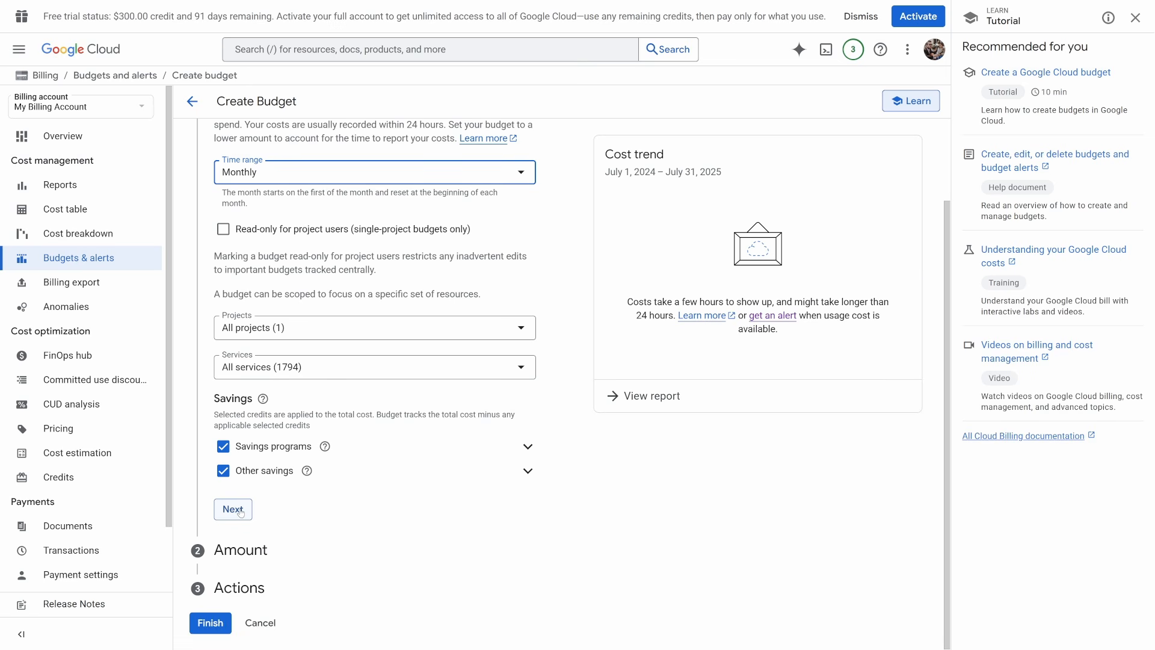
click(240, 512)
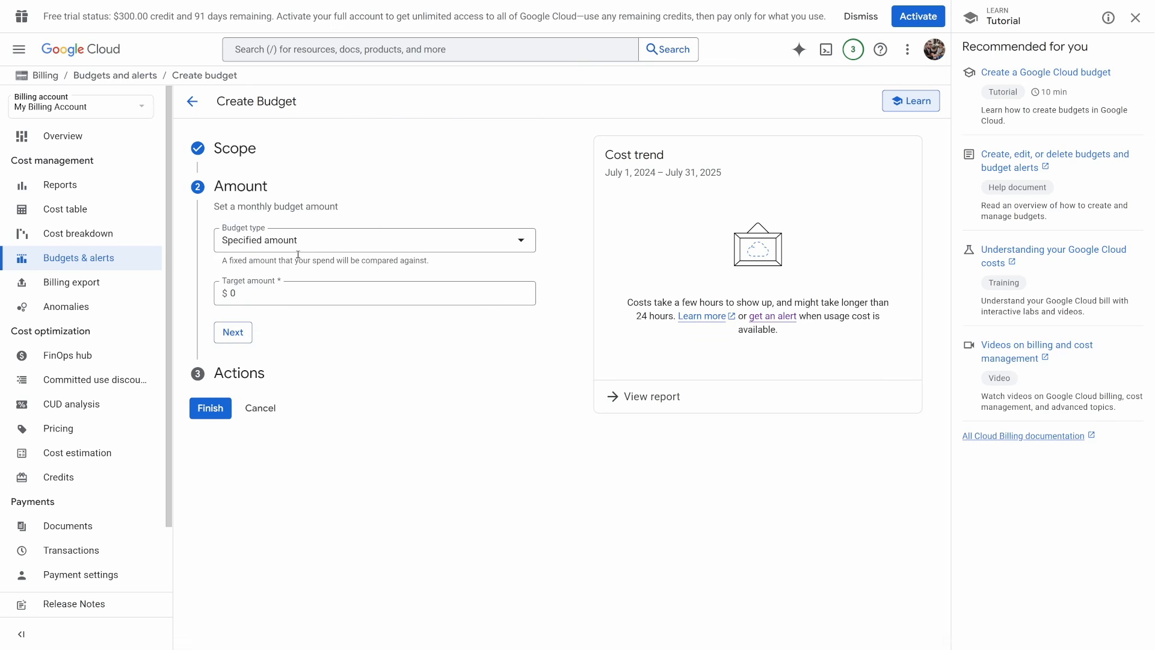
Set the budget's target amount to $1 and finish it with the default alert thresholds and email alerts to billing admins
click(305, 297)
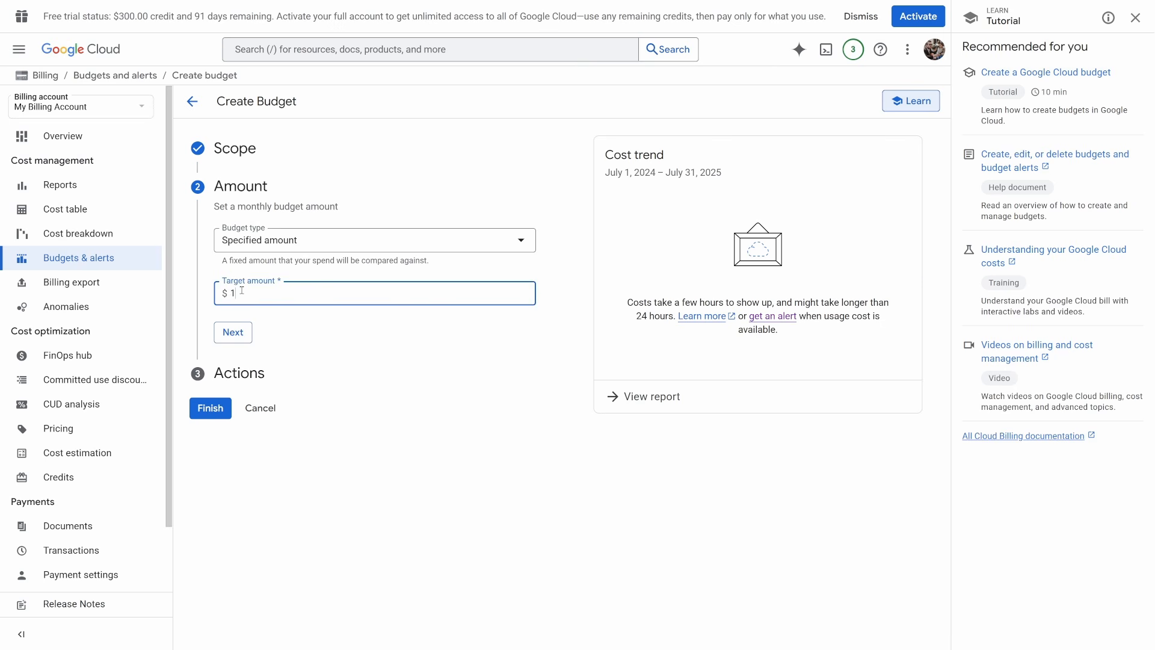
click(230, 333)
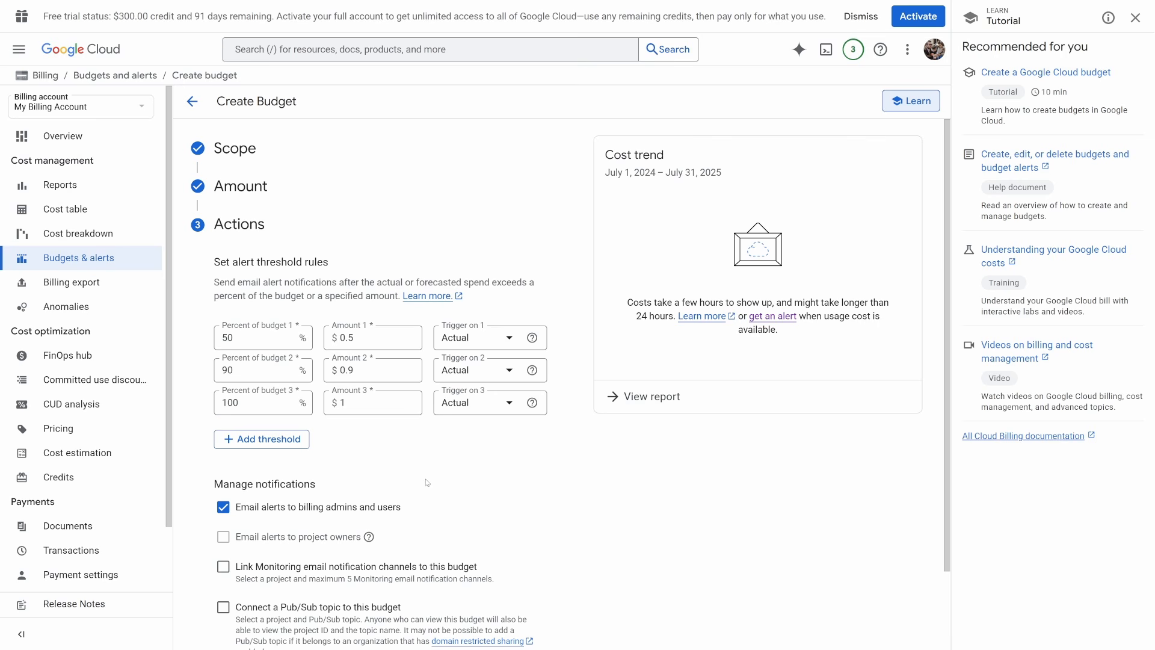
scroll(427, 482, down, 3)
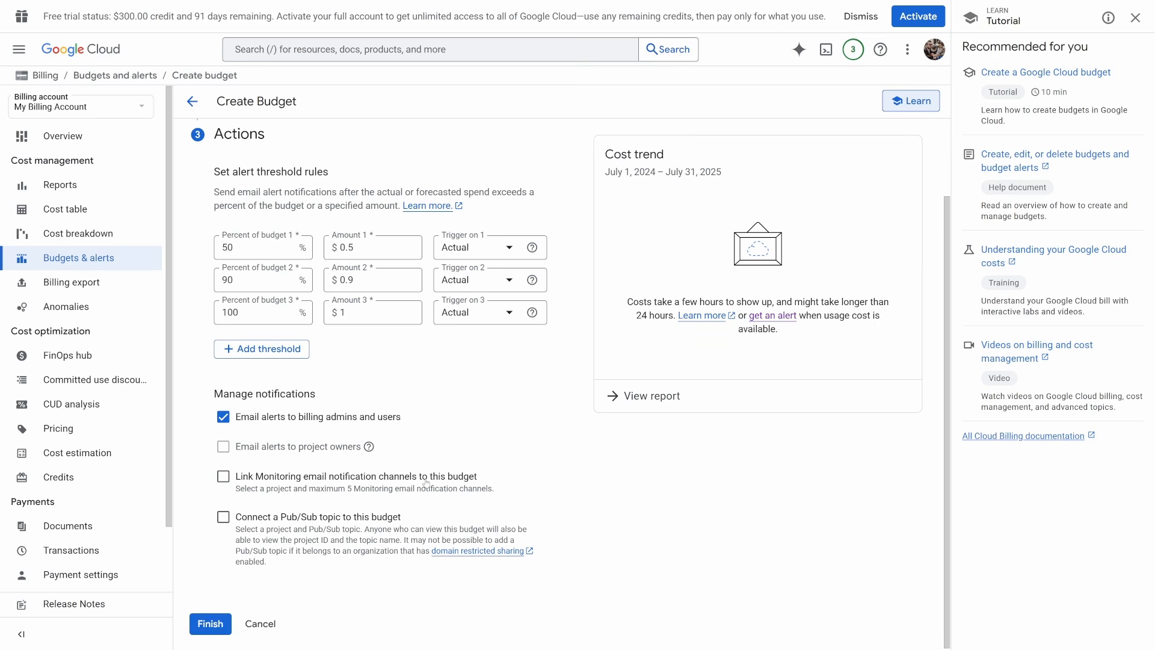
click(210, 624)
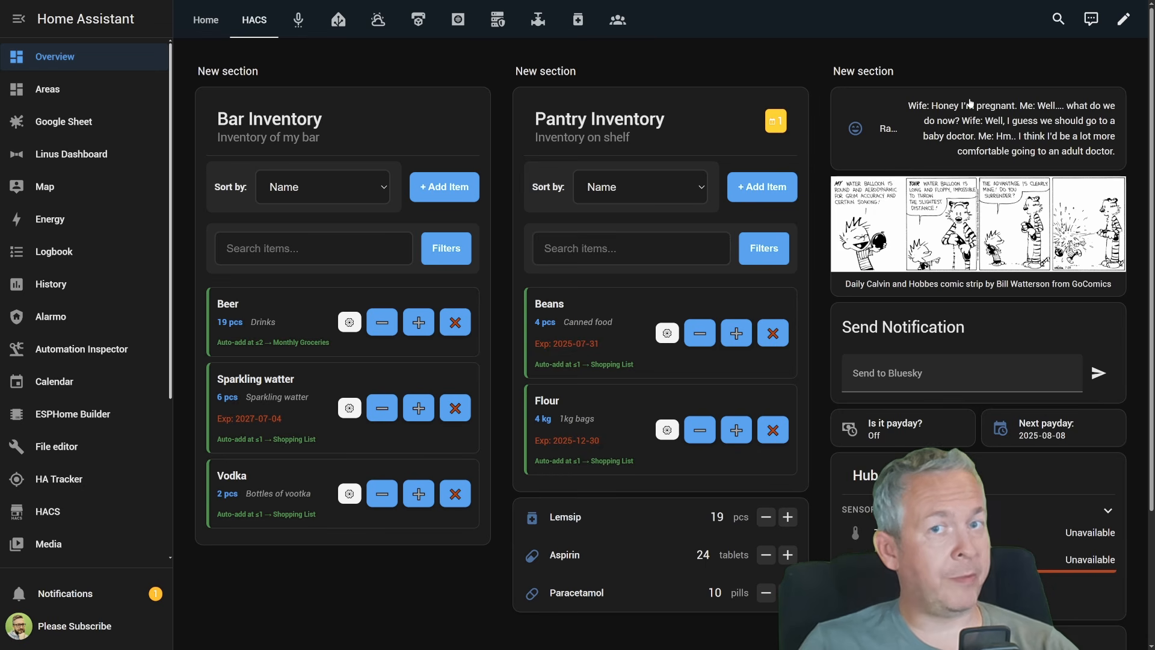
Add a new section to the HACS view of the Home Assistant Overview dashboard and insert a Google Map Card in it
click(1126, 19)
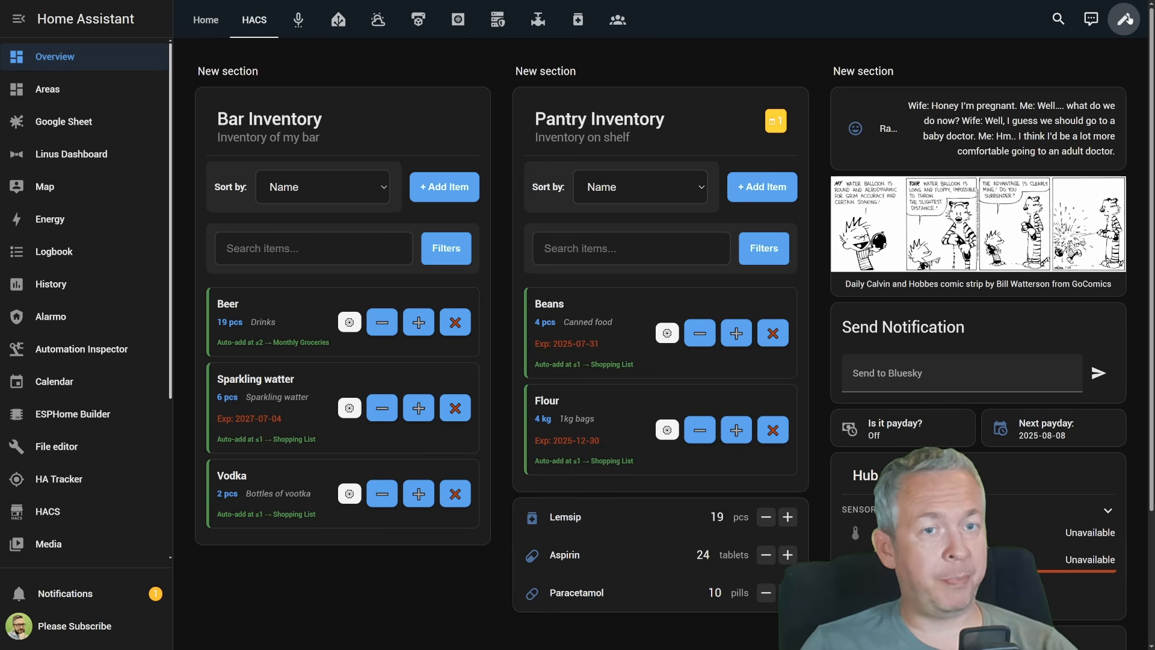
click(1018, 234)
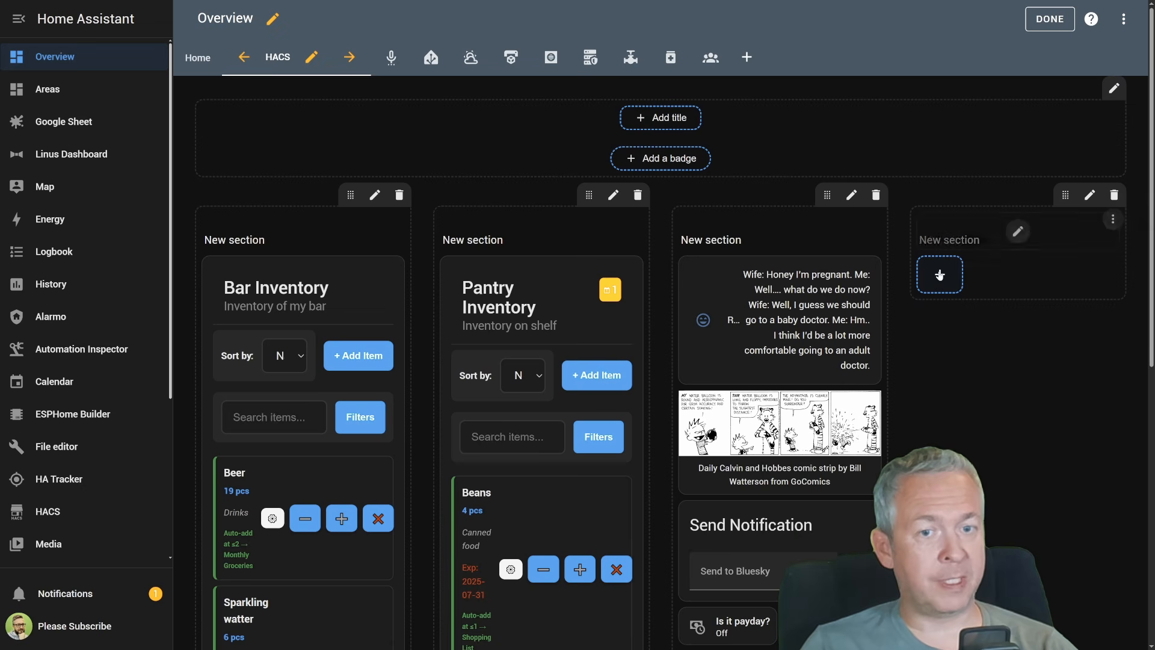
click(940, 275)
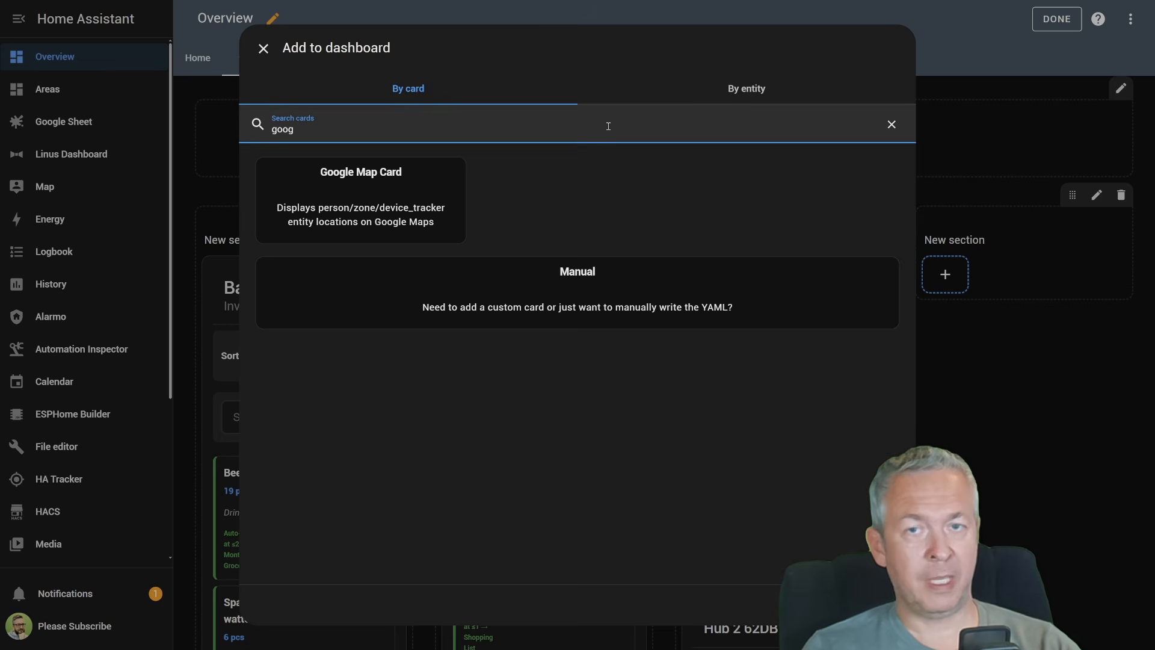
text(goog)
click(347, 197)
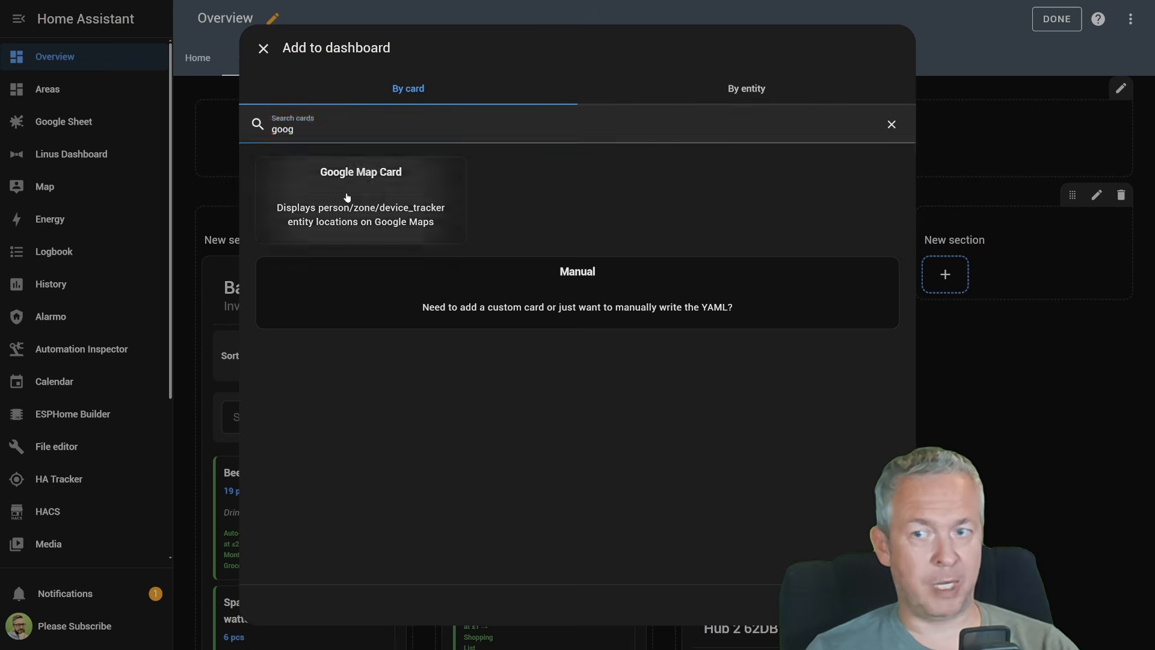
click(397, 157)
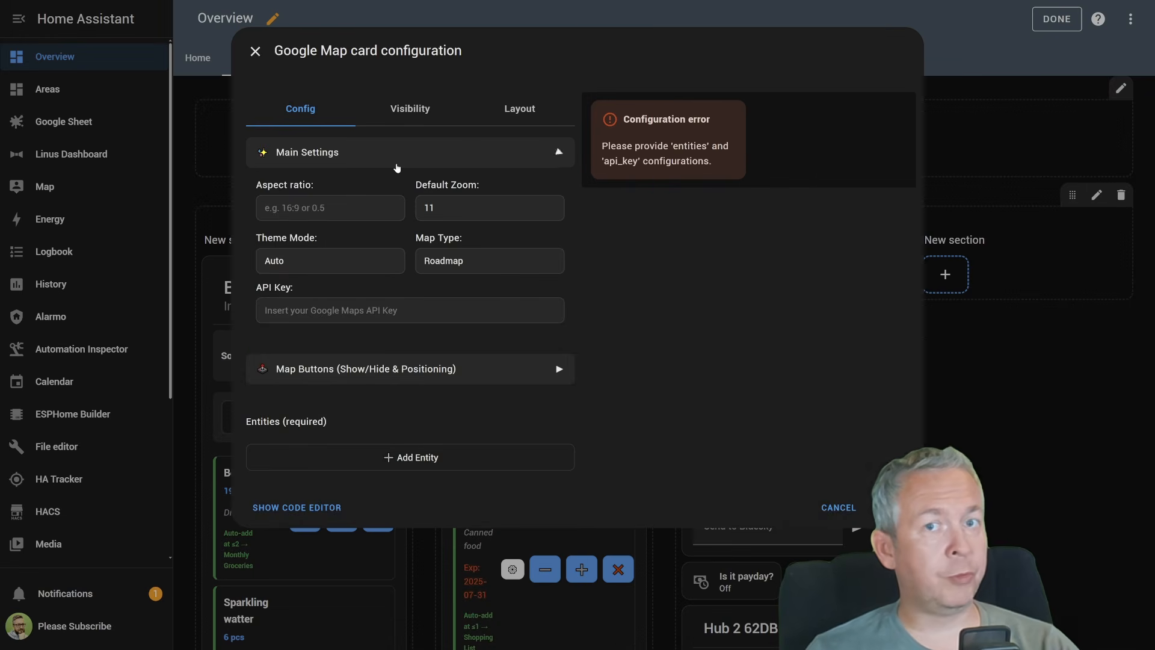
Paste the Google Maps API key into the card's main settings and collapse that group
click(412, 310)
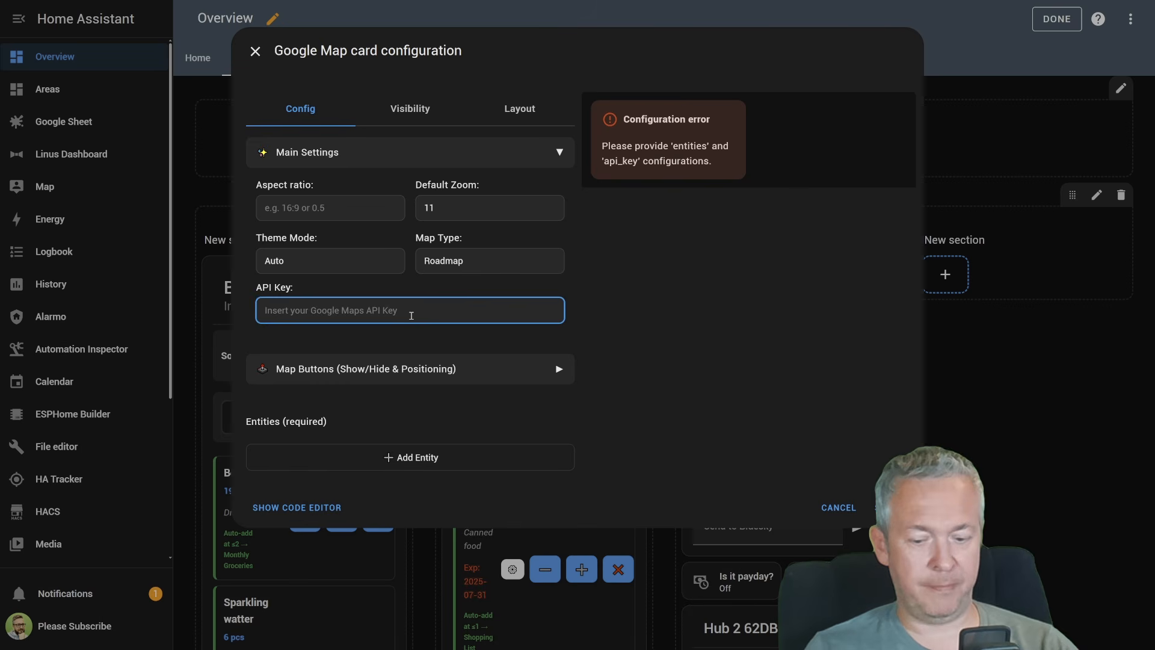
key(ctrl+v)
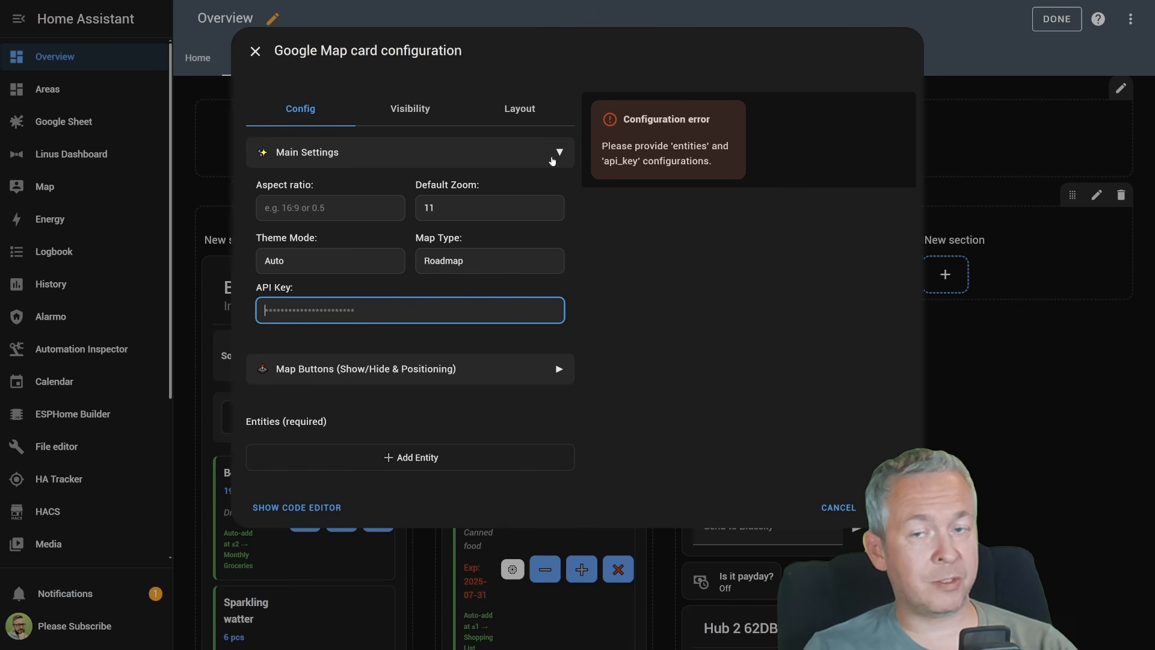
click(554, 158)
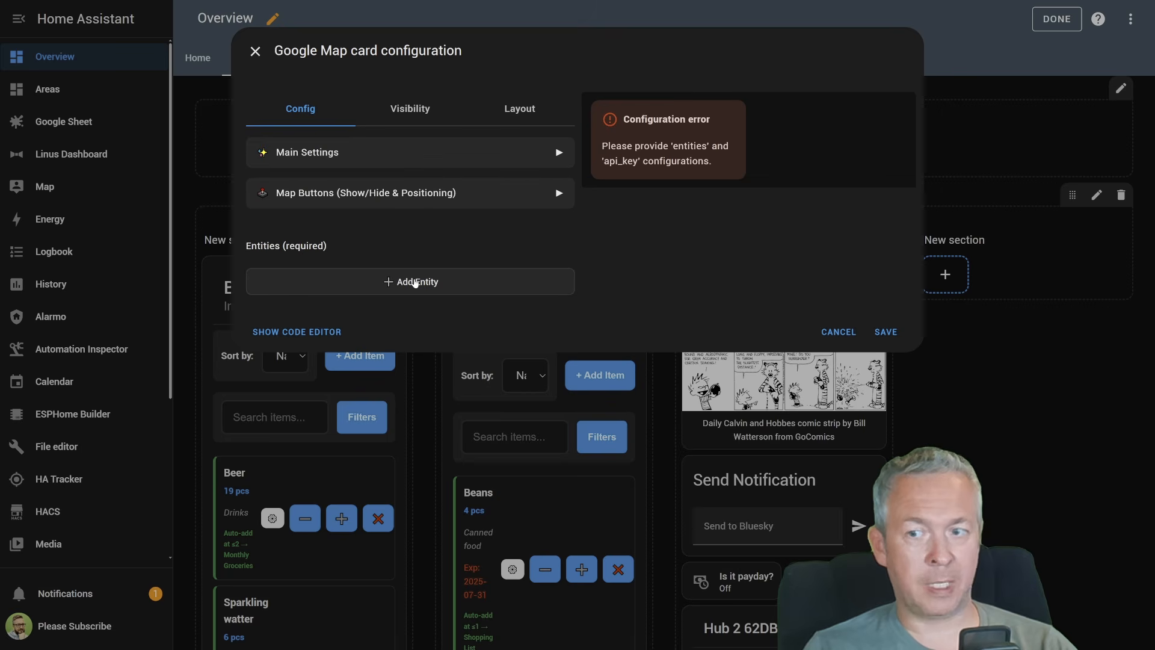
Add the entity person.beareded_tinker to the Google Map card
click(415, 282)
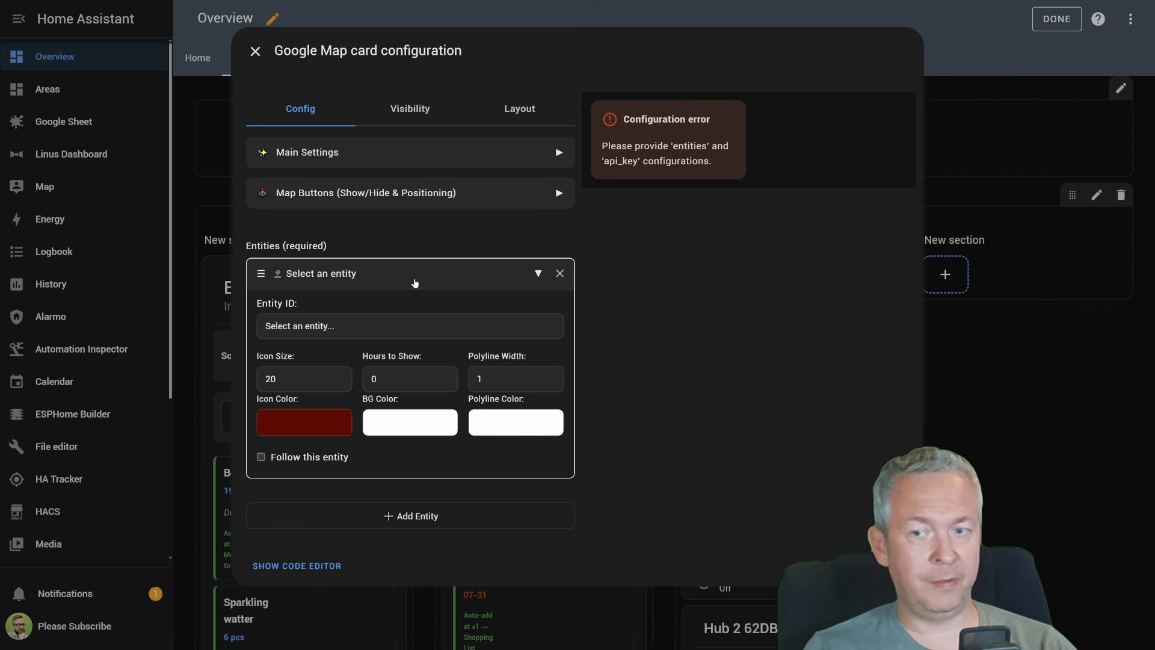
click(426, 327)
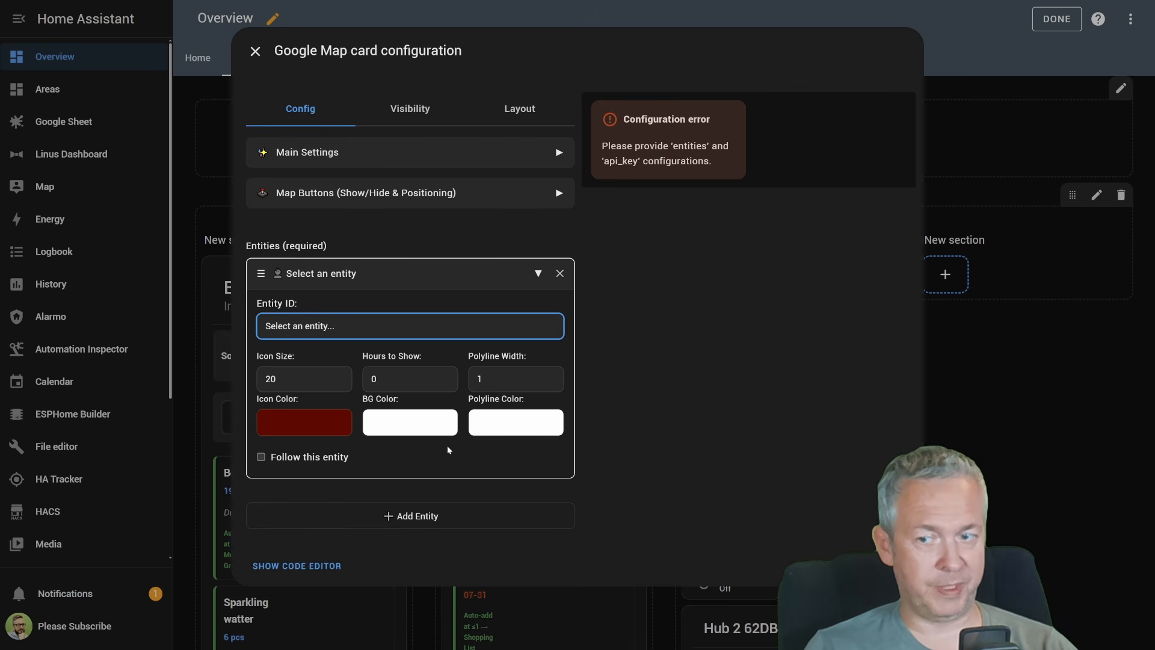
text(person.beareded_tinker)
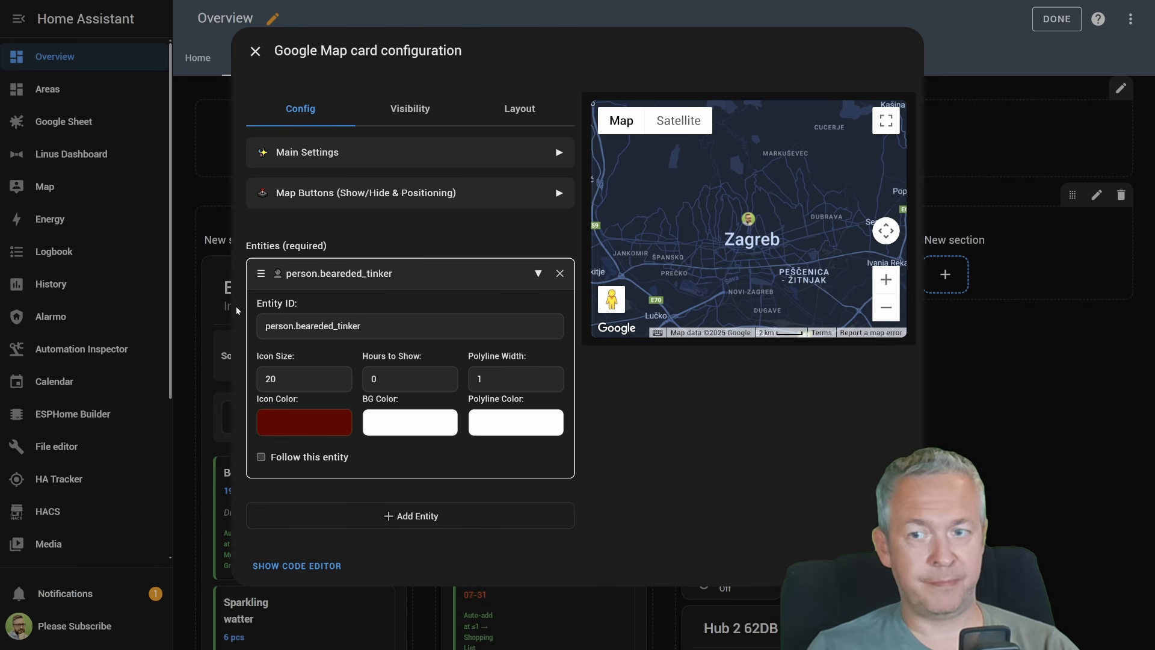
Set the aspect ratio in the card's main settings to 1.56:1, after trying 16:9
click(364, 162)
click(360, 216)
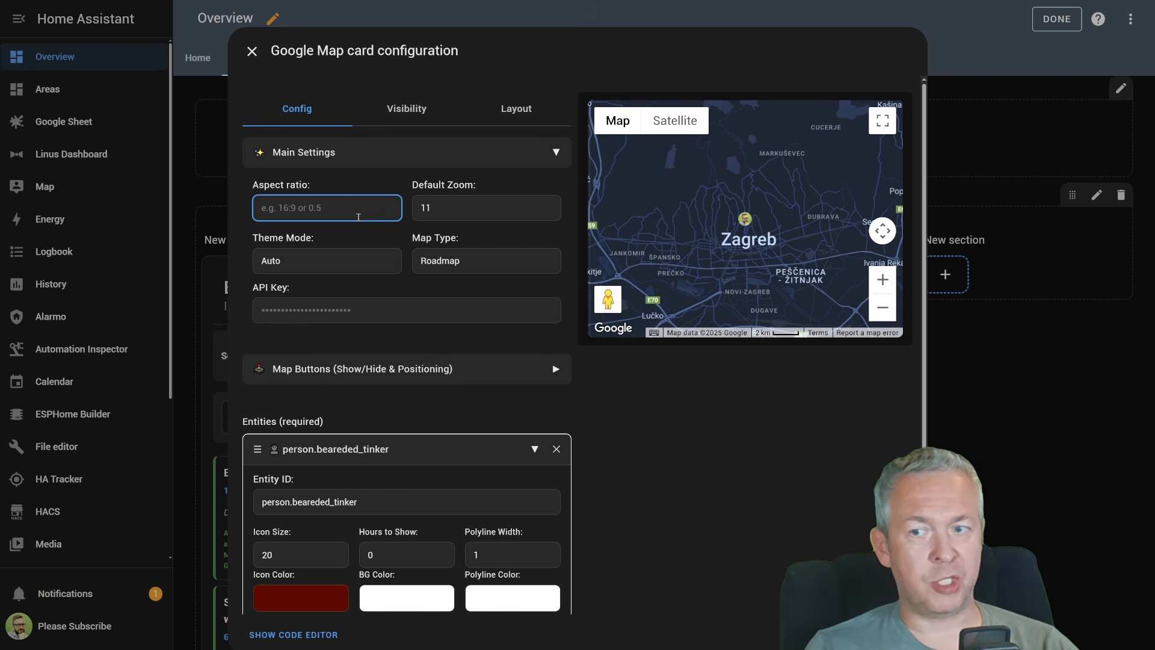
text(16:9)
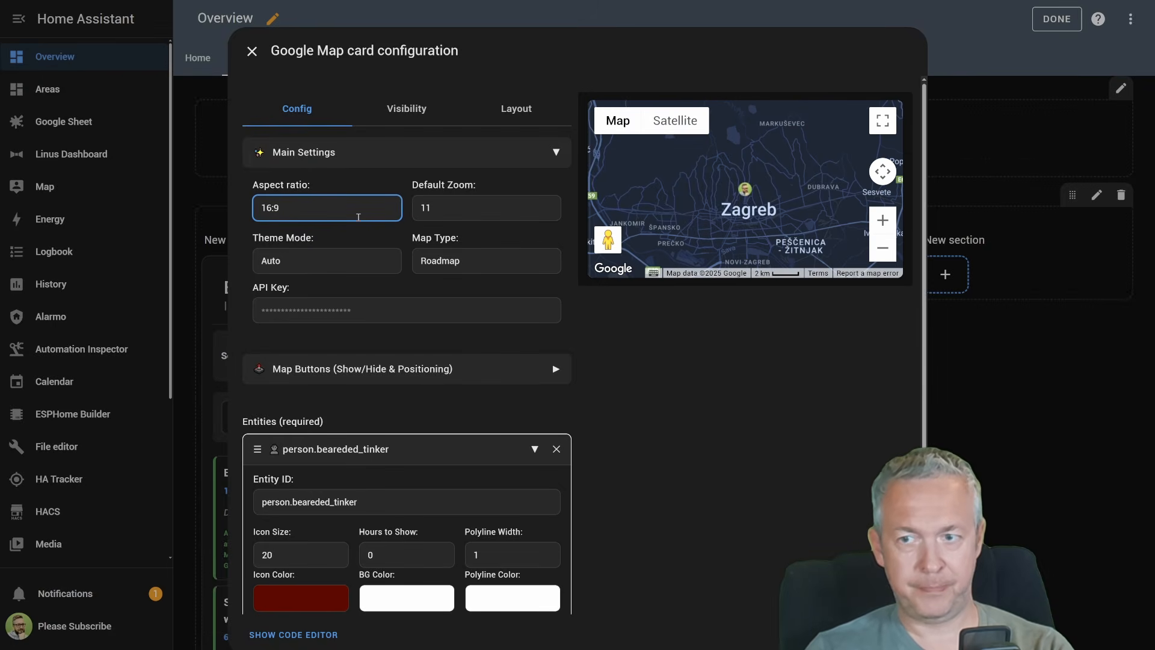
key(ctrl+a)
text(1.56)
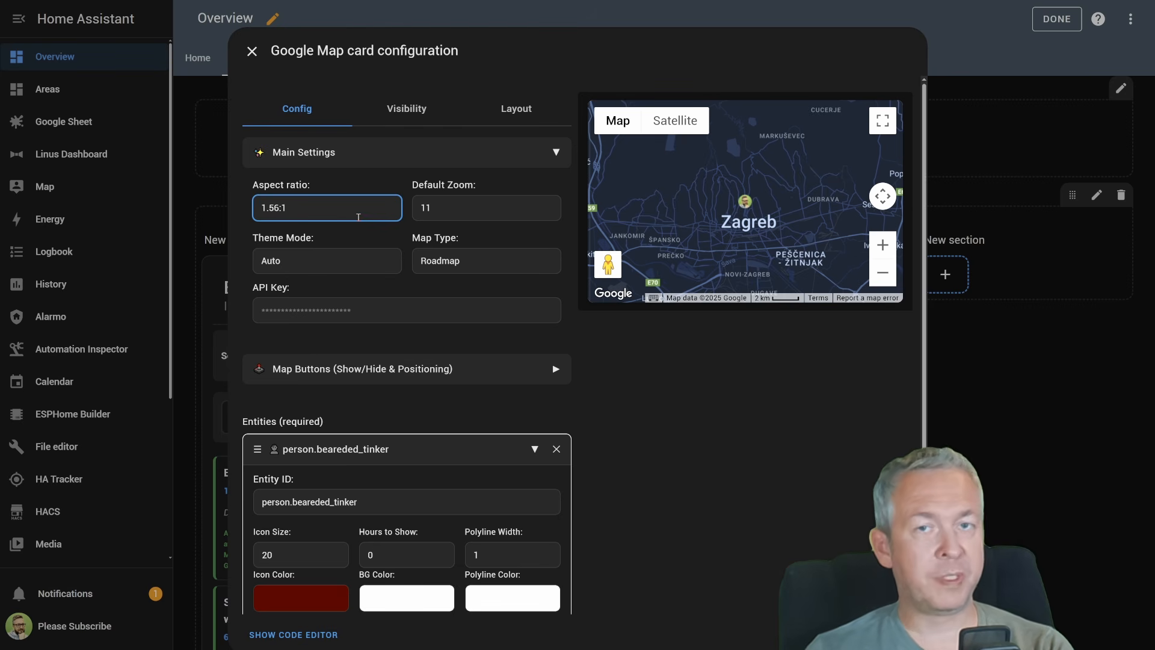
Try a default zoom of 5 on the map and set it back to 11
key(Tab)
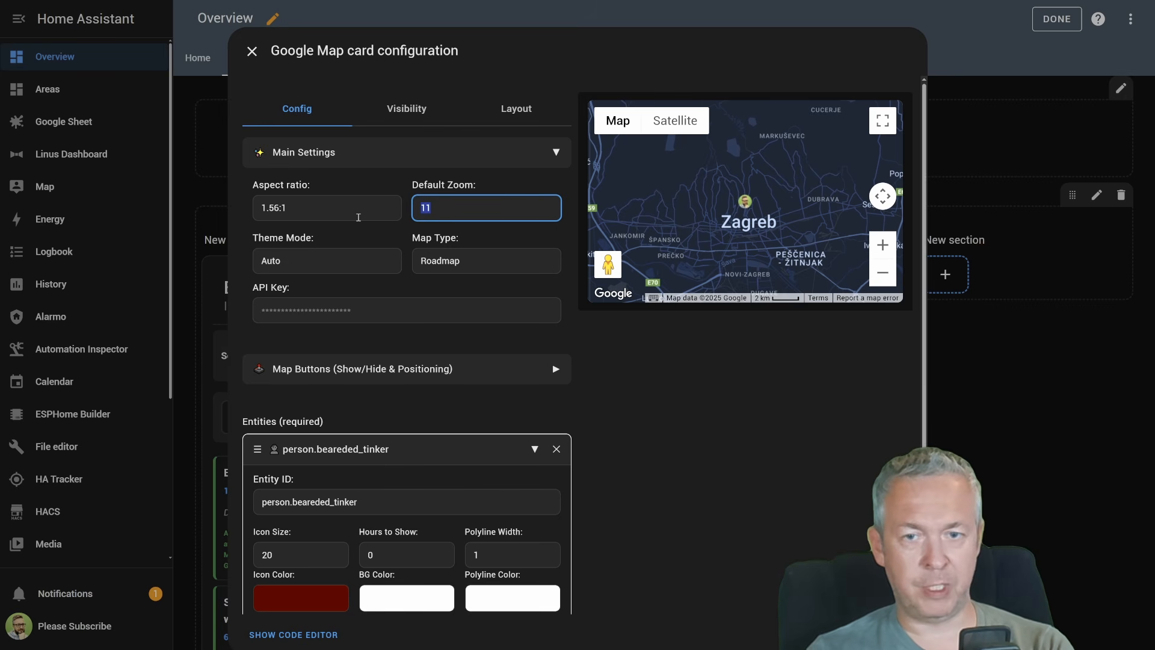
text(5)
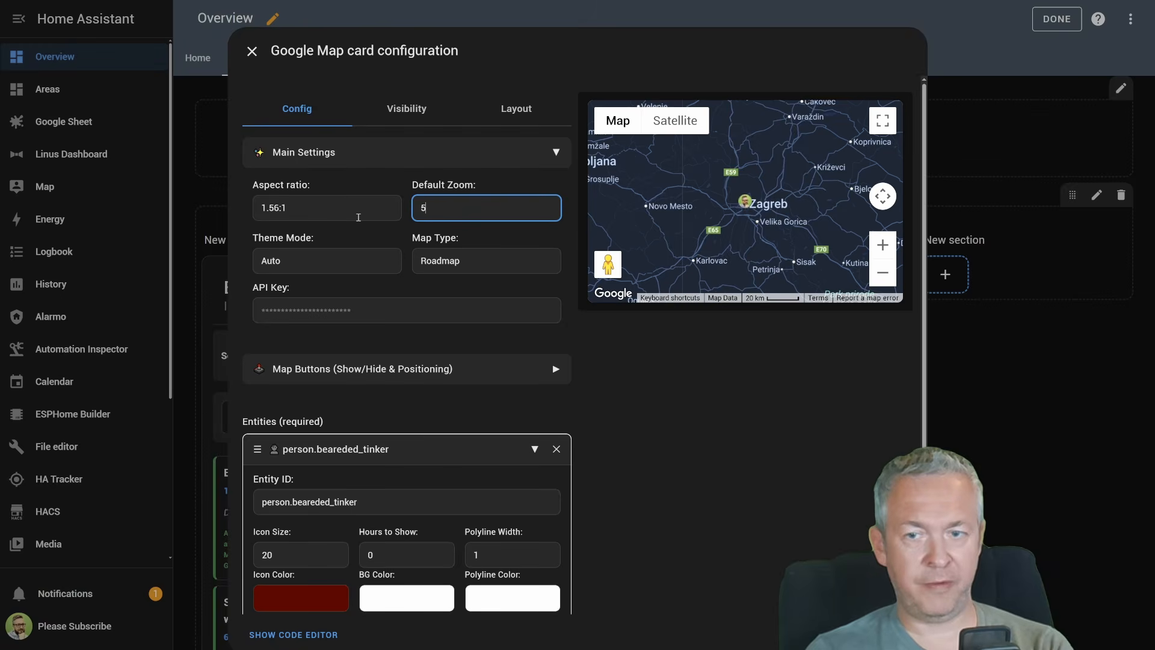
key(BackSpace)
text(11)
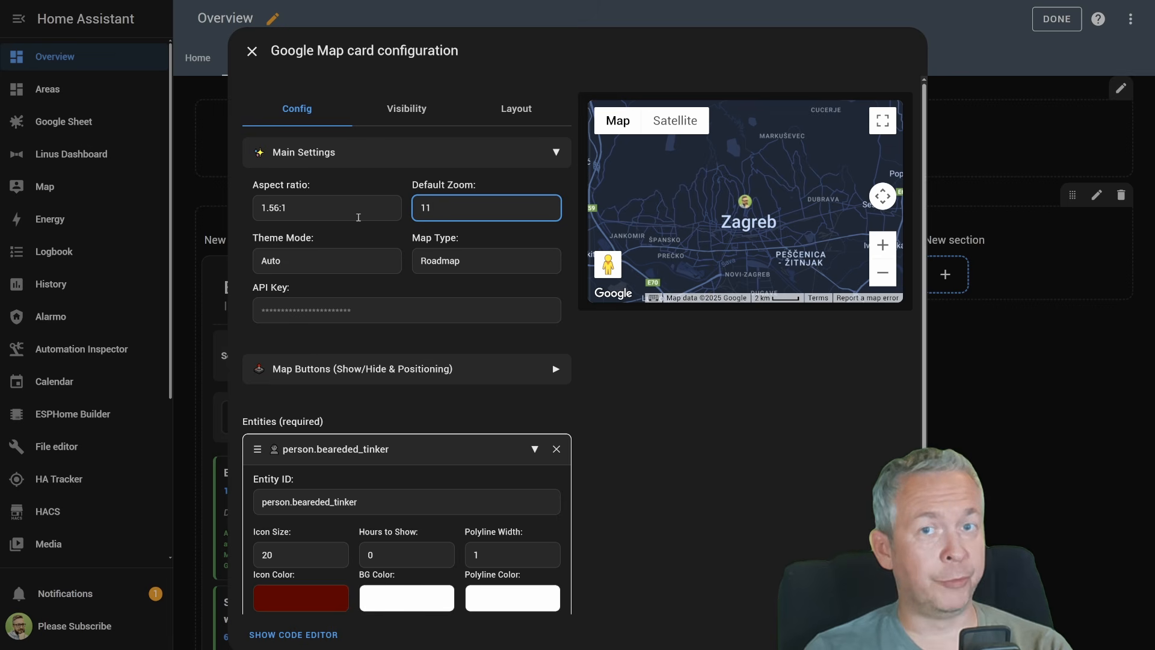
Try the Dark_Crimson_Shadows, Dark_Emerald_Glow and Light_Vibrant_Green theme modes on the map and return the theme to Auto
key(Tab)
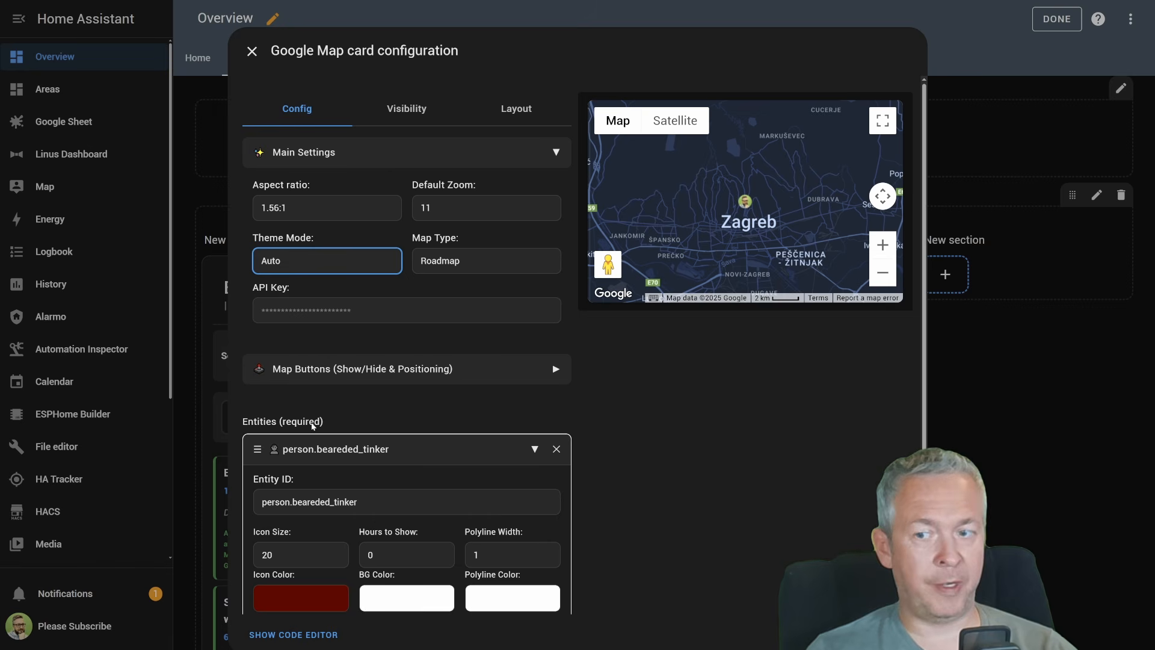
click(311, 445)
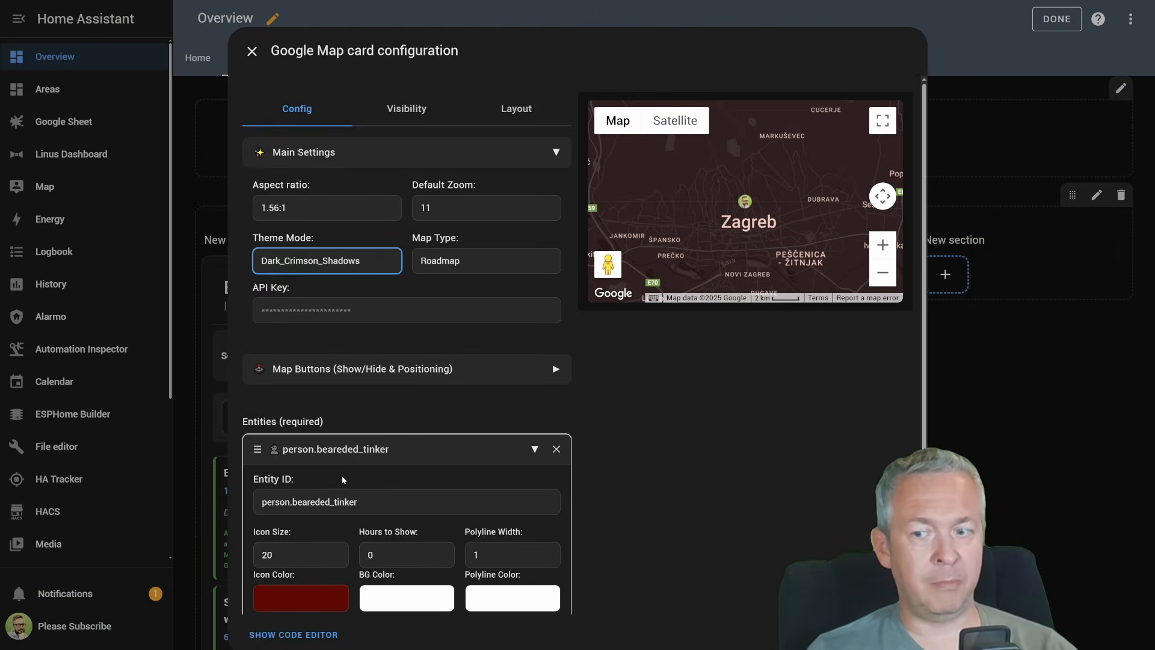
click(342, 526)
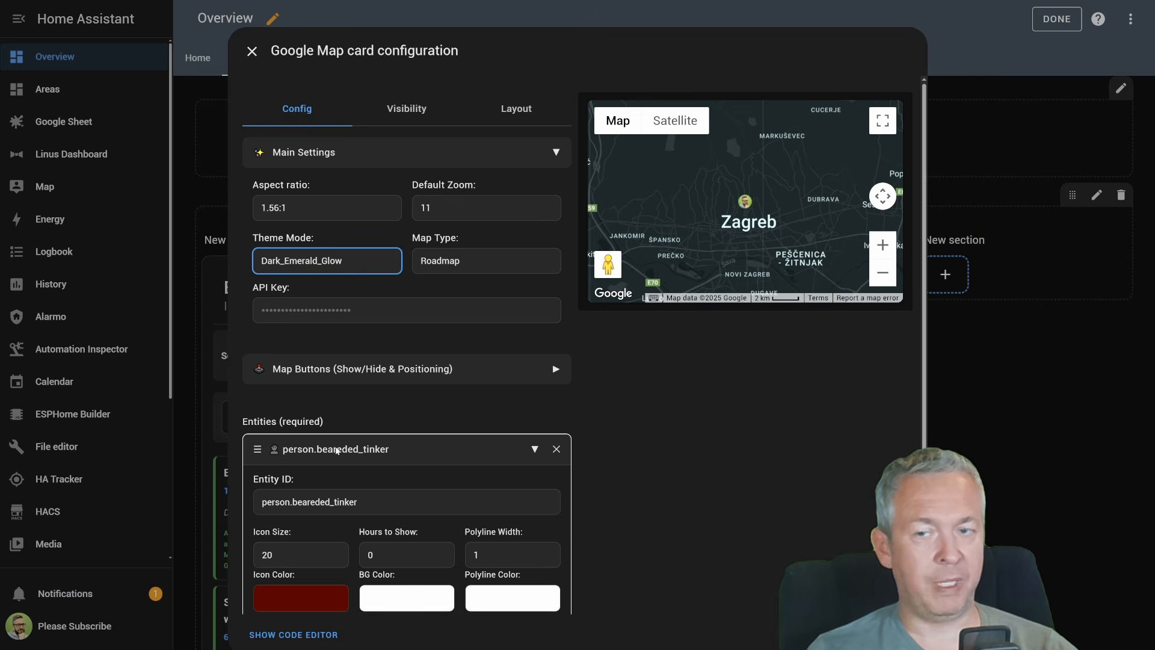
click(337, 466)
click(339, 258)
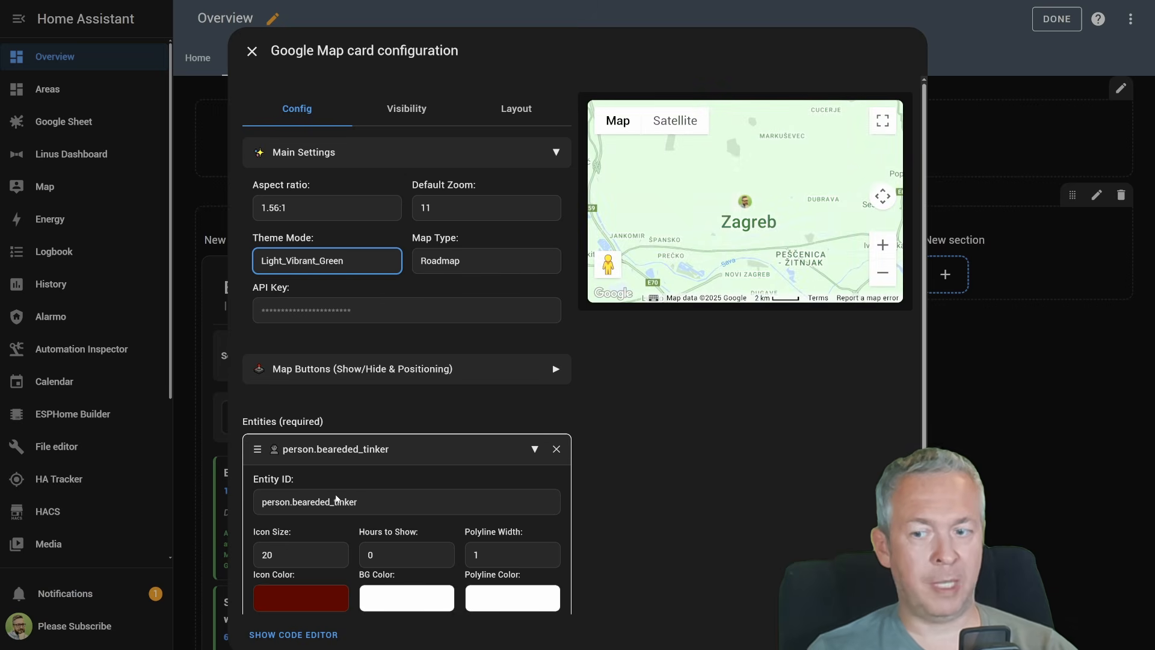
click(335, 495)
click(363, 262)
click(367, 281)
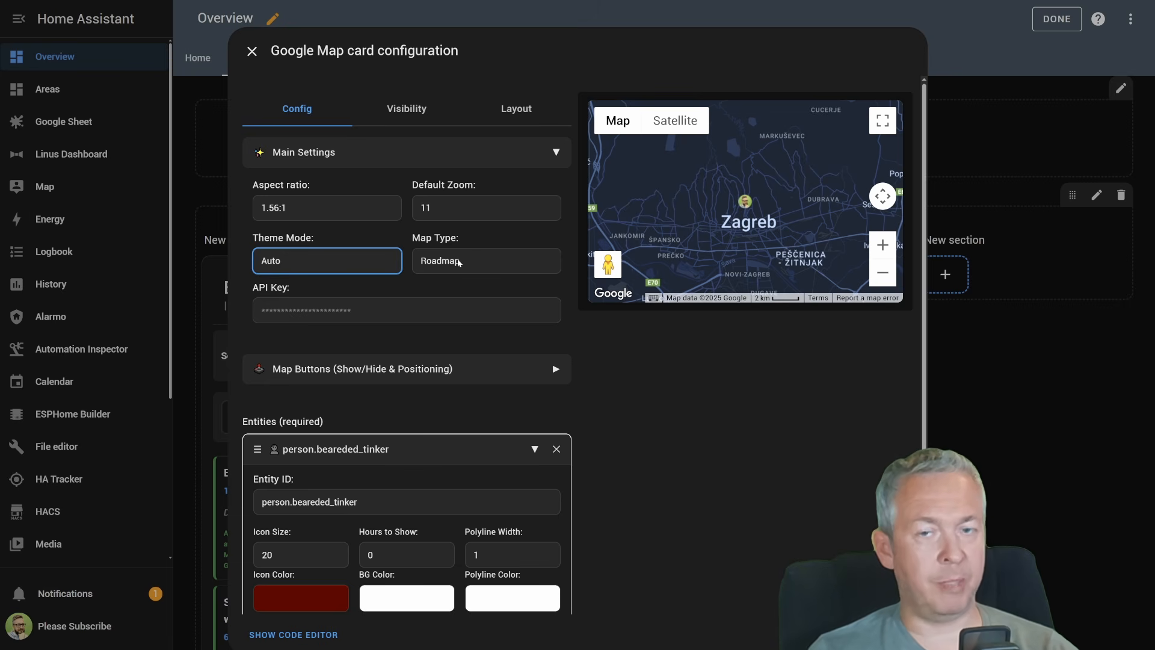
Try the Satellite and Hybrid map types on the card and return to the Roadmap view
click(458, 263)
click(459, 301)
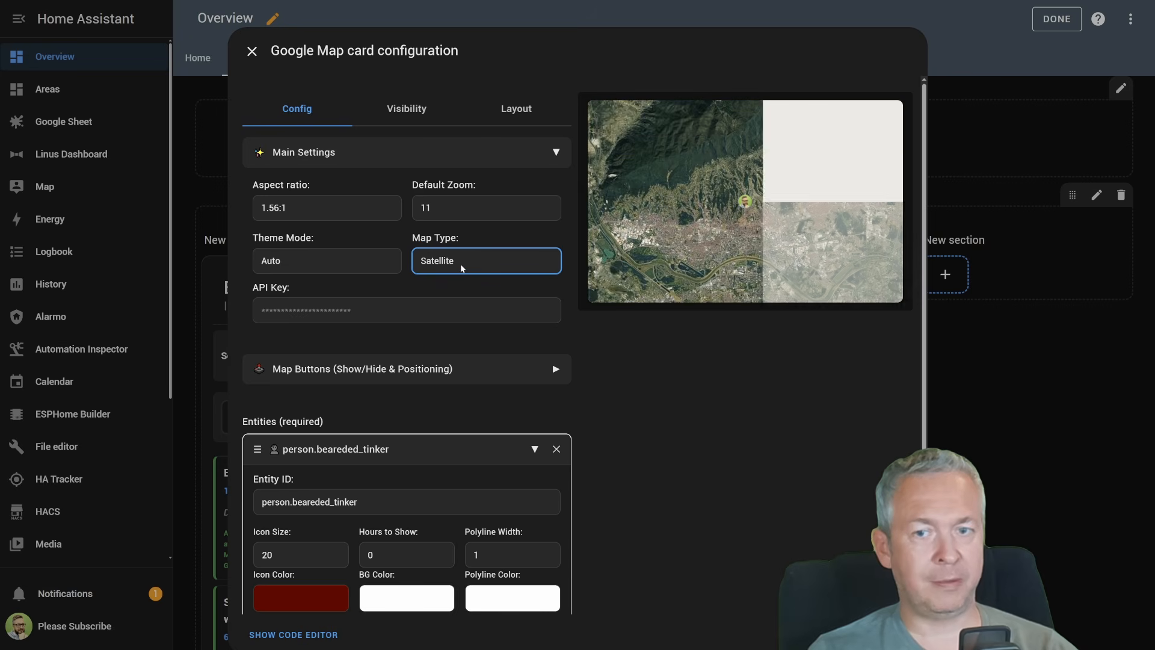
click(465, 315)
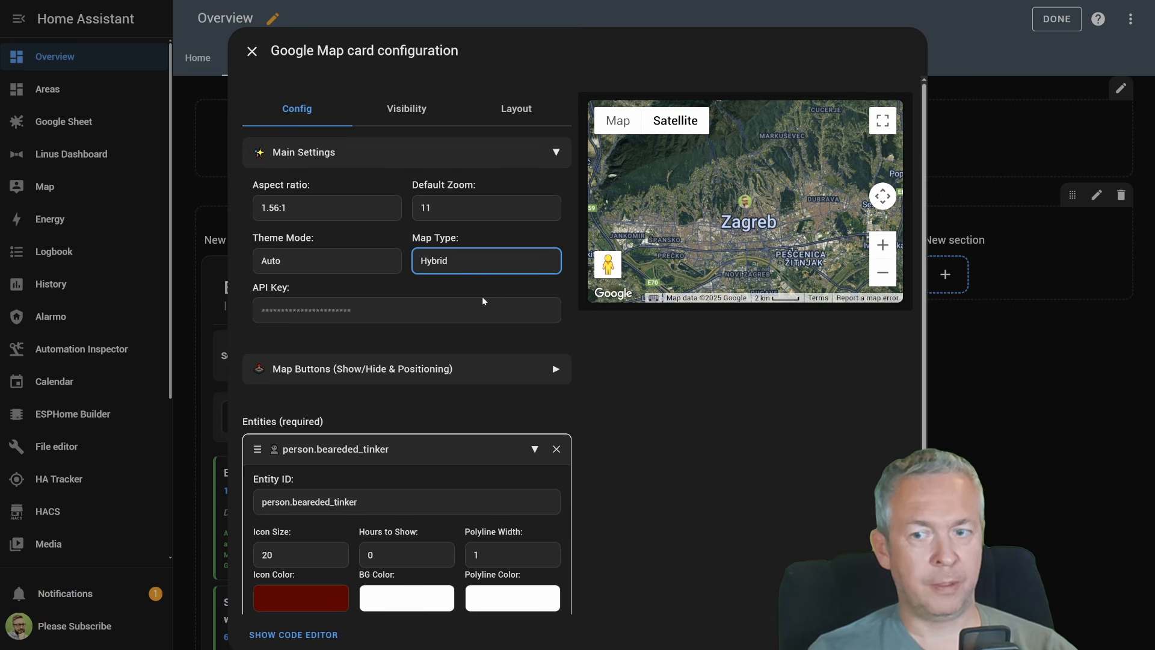
click(484, 334)
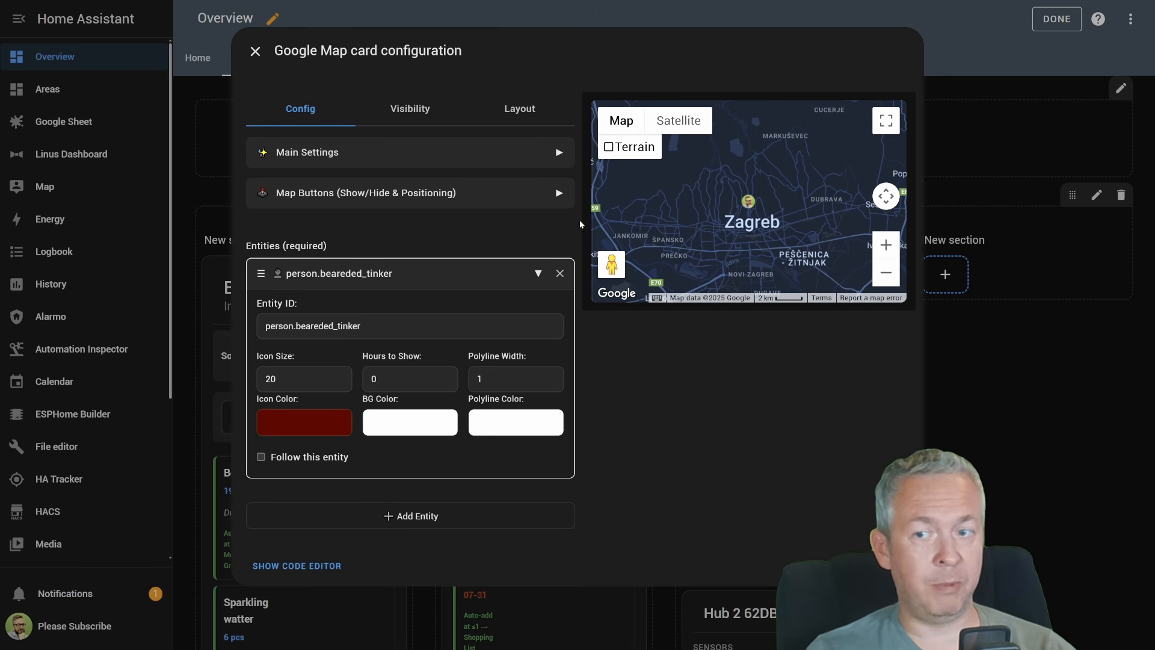
Expand the map button settings and switch the Pan, Zoom, Map Type and Street View controls off and on again, one by one
click(472, 191)
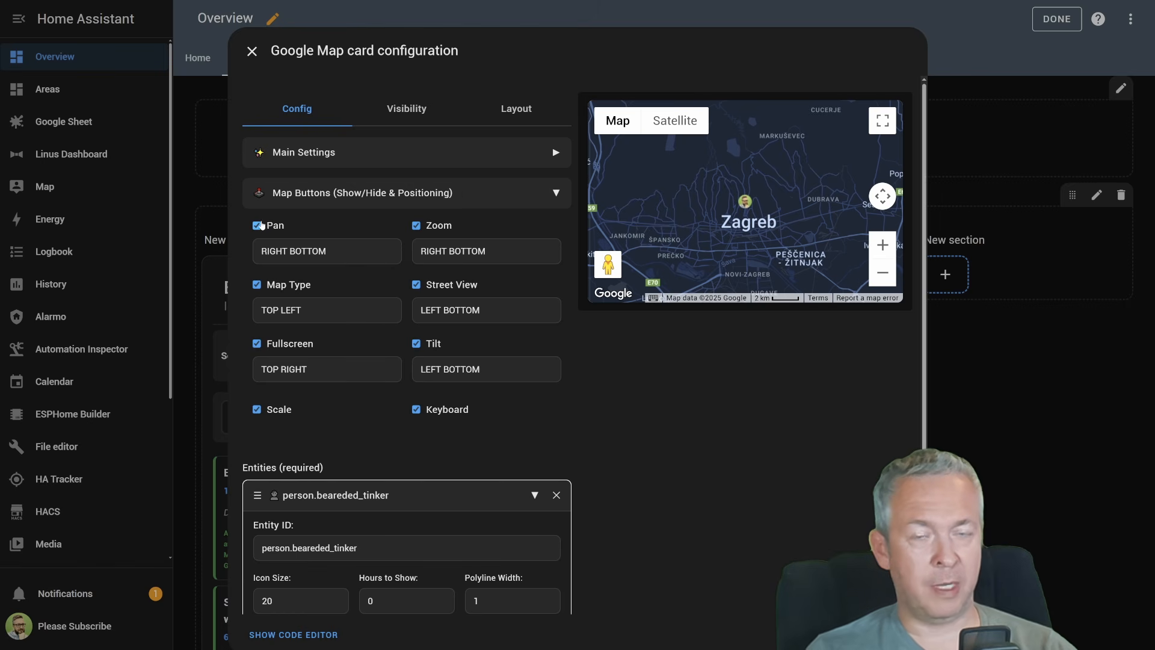
click(257, 225)
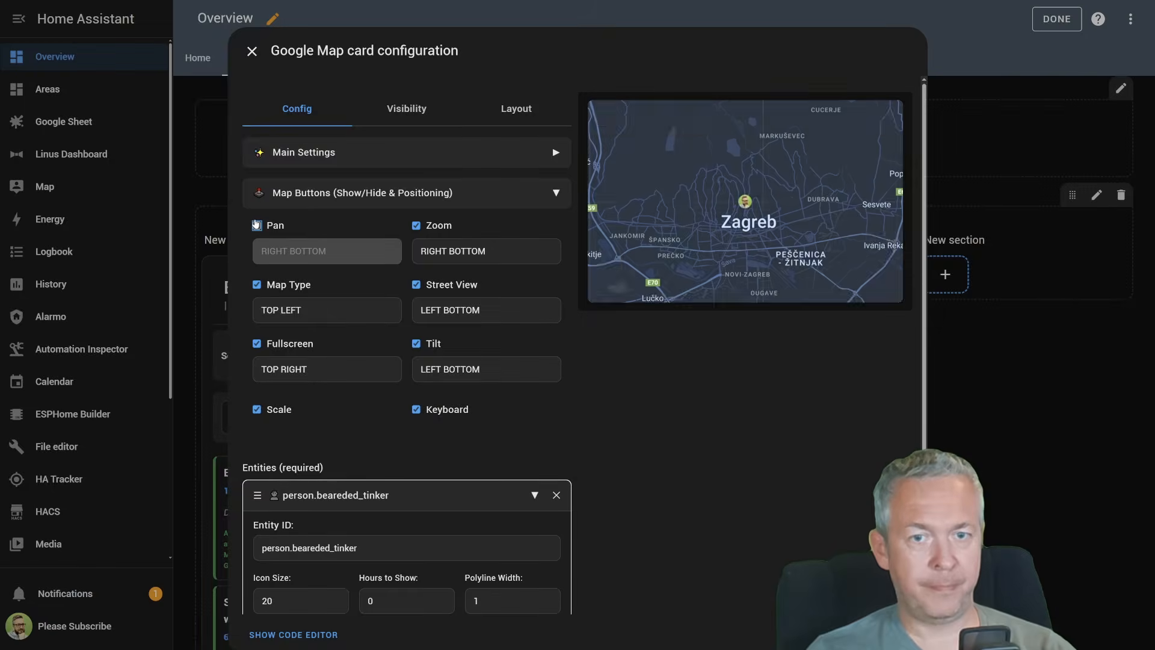
click(256, 225)
click(416, 226)
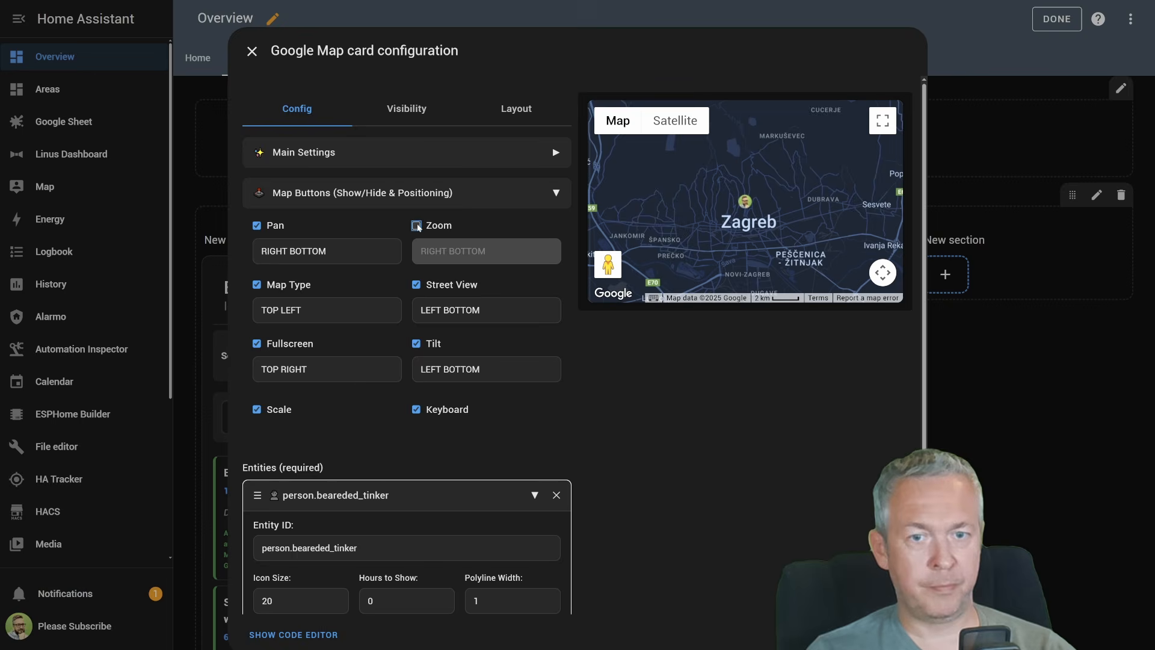
click(417, 226)
click(258, 286)
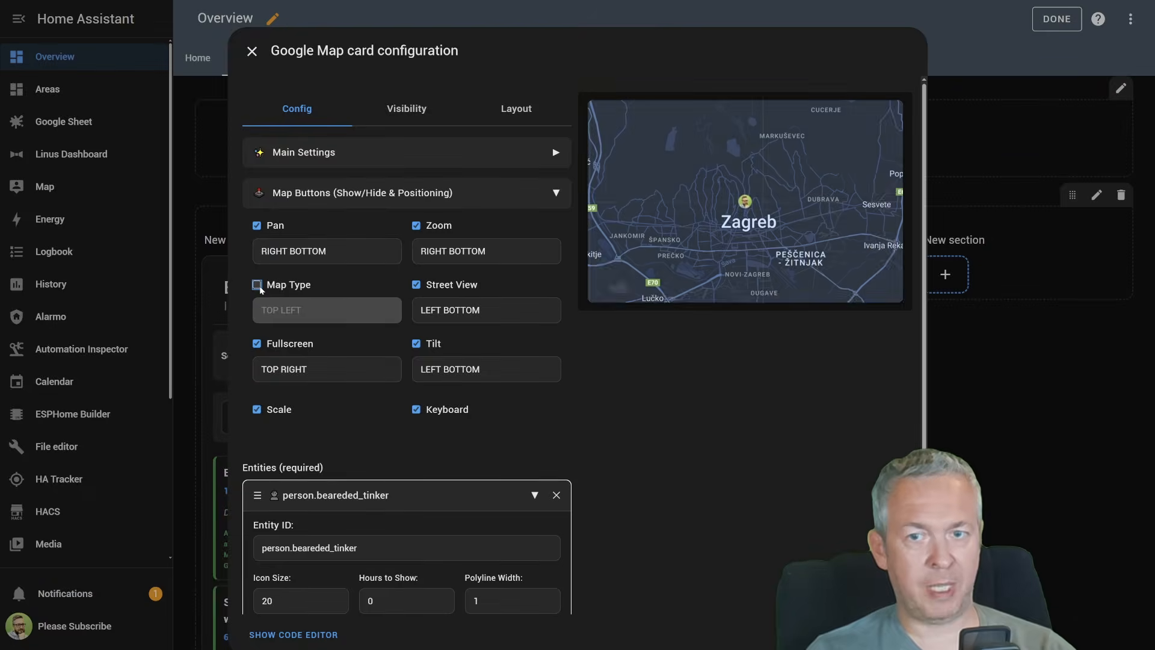
click(258, 285)
click(447, 289)
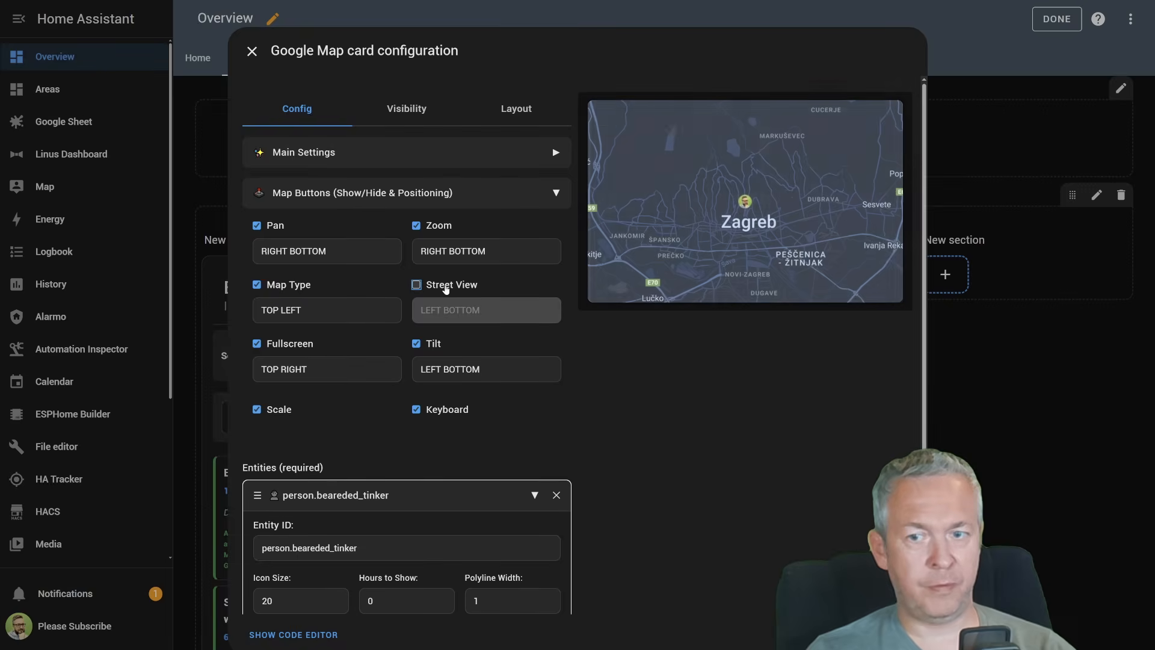
click(446, 289)
Switch the Fullscreen, Tilt, Scale and Keyboard map controls off and on again, one by one
click(272, 345)
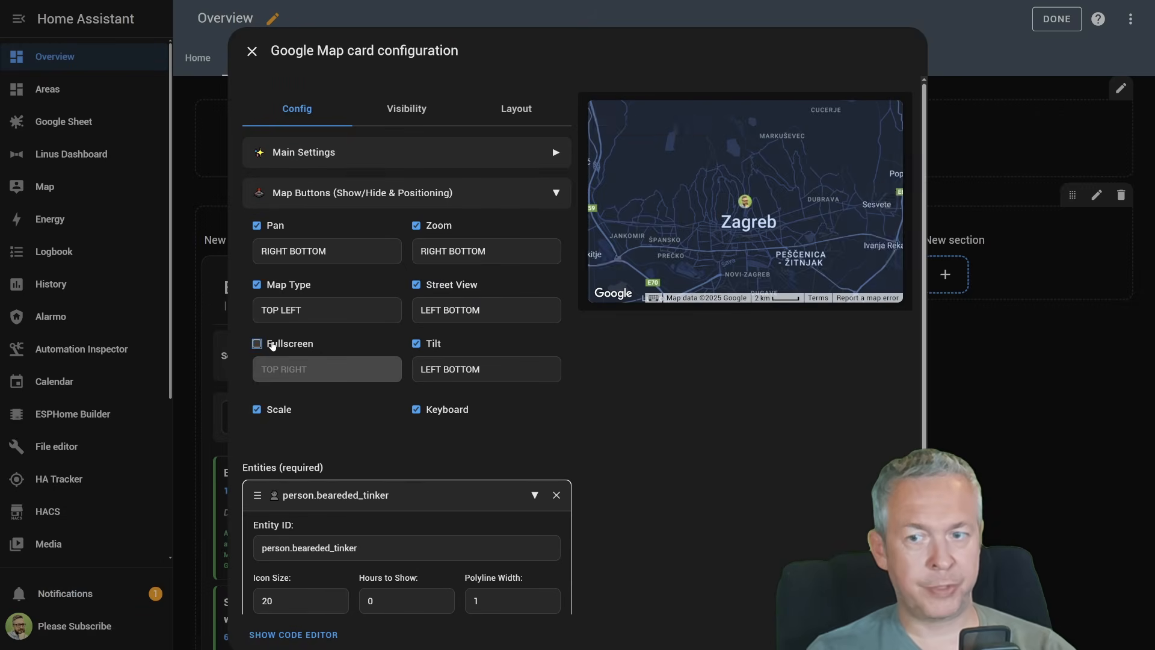
click(272, 345)
click(436, 343)
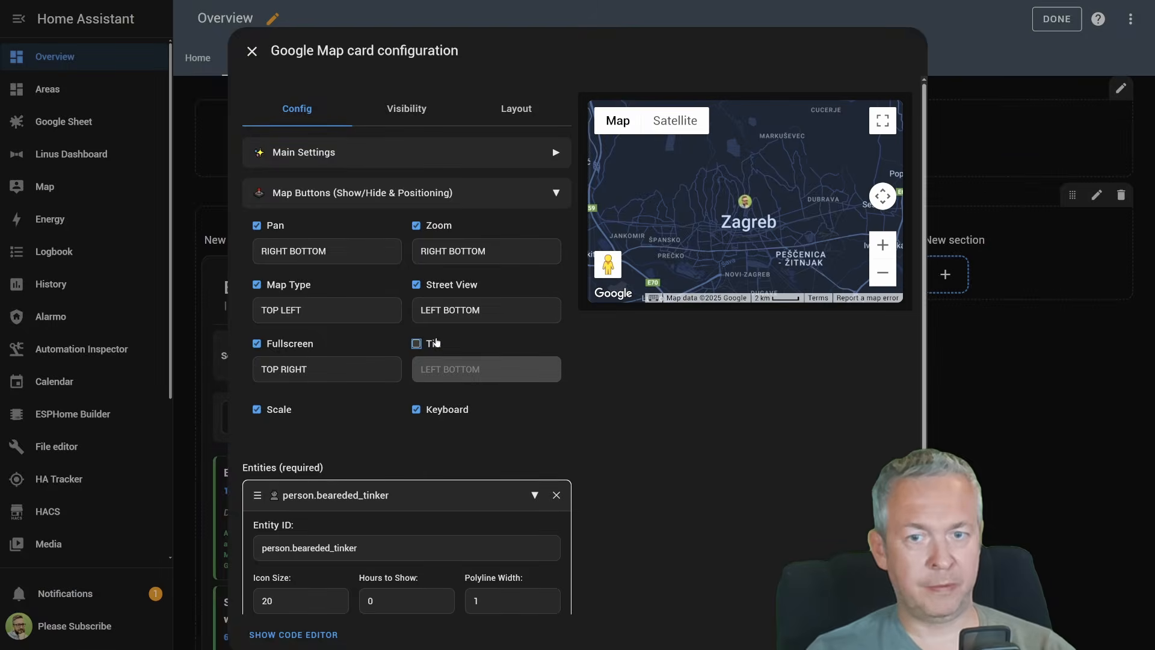
click(436, 343)
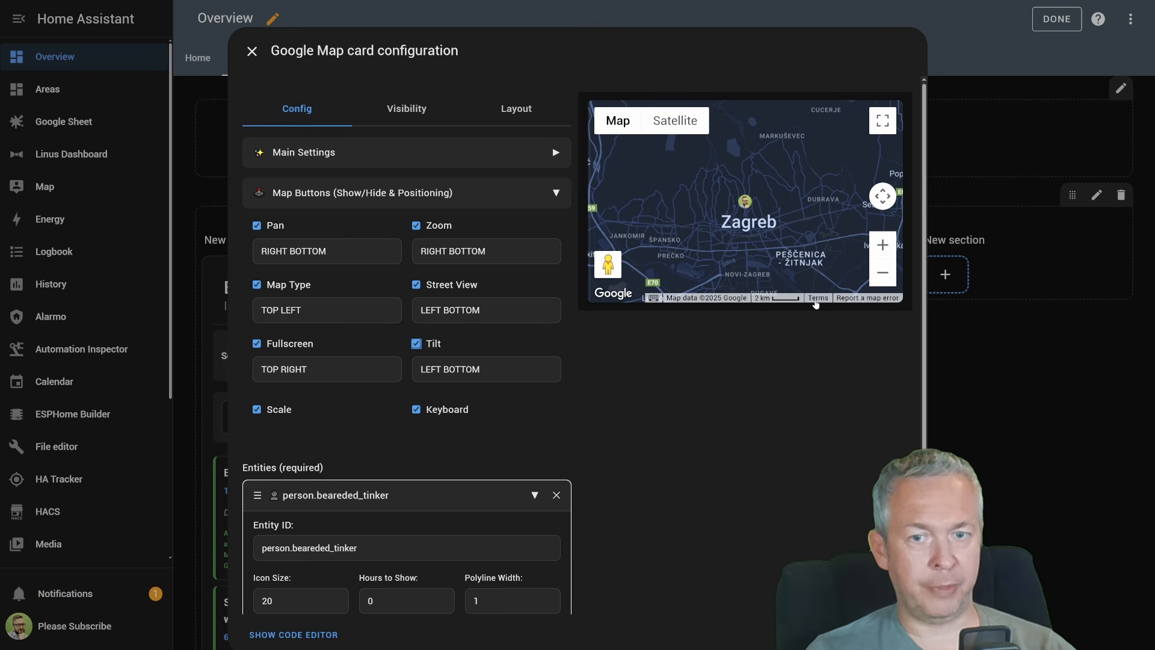
click(276, 411)
click(276, 411)
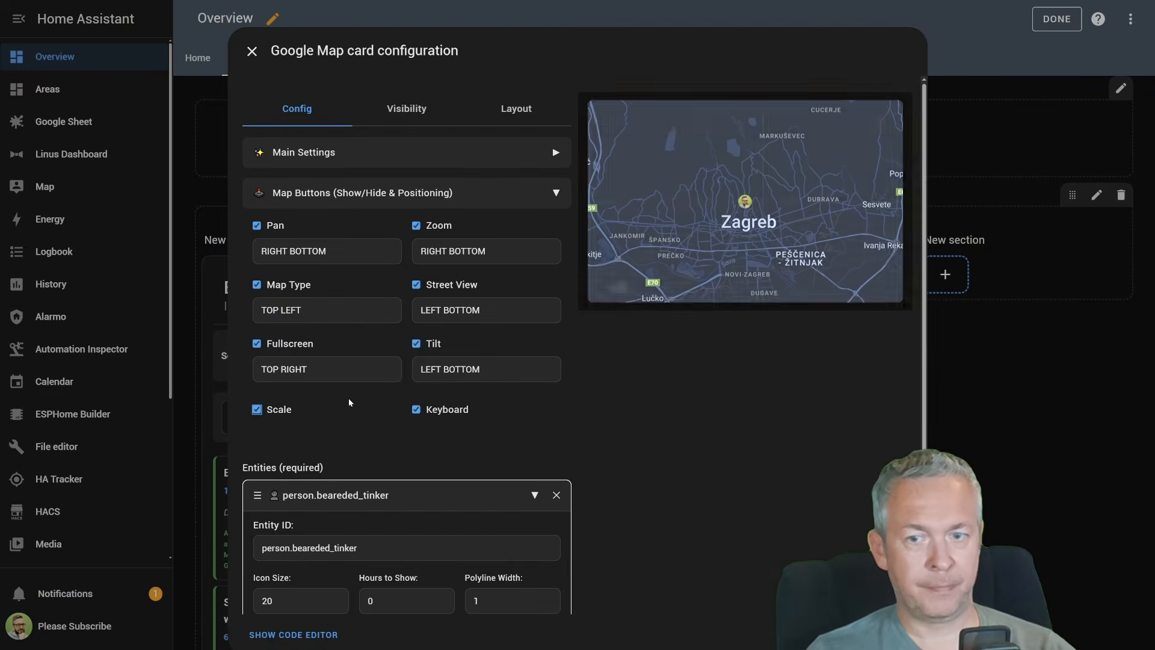
click(447, 414)
click(447, 414)
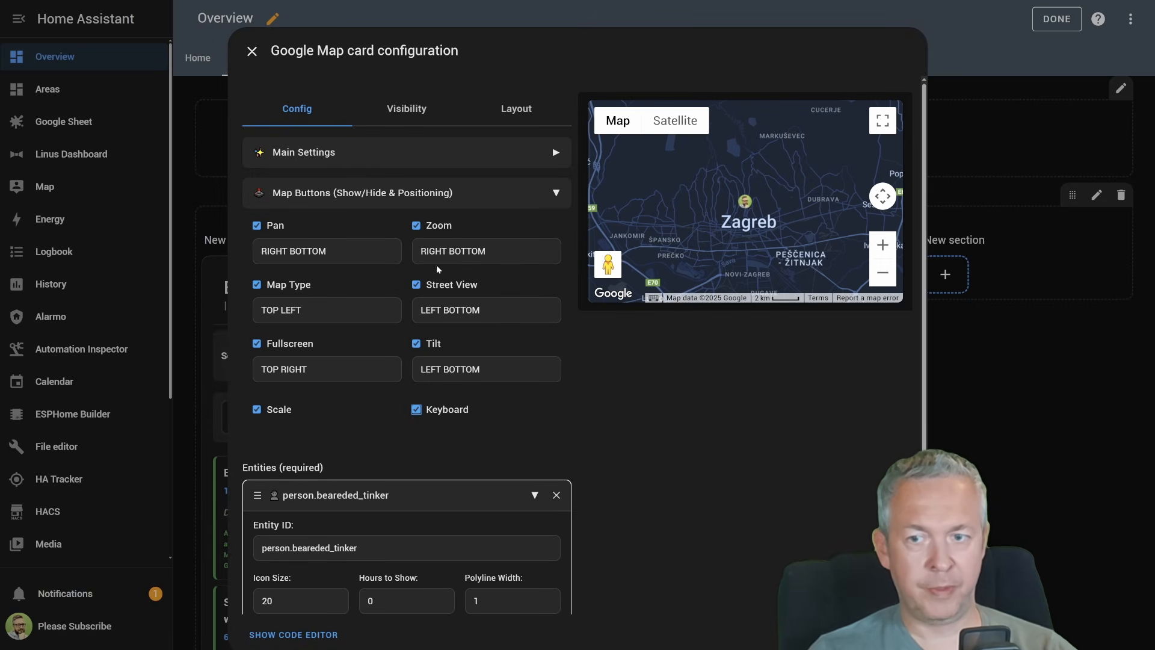
Hide the Map Type, Street View, Fullscreen and Tilt controls on the map
click(256, 285)
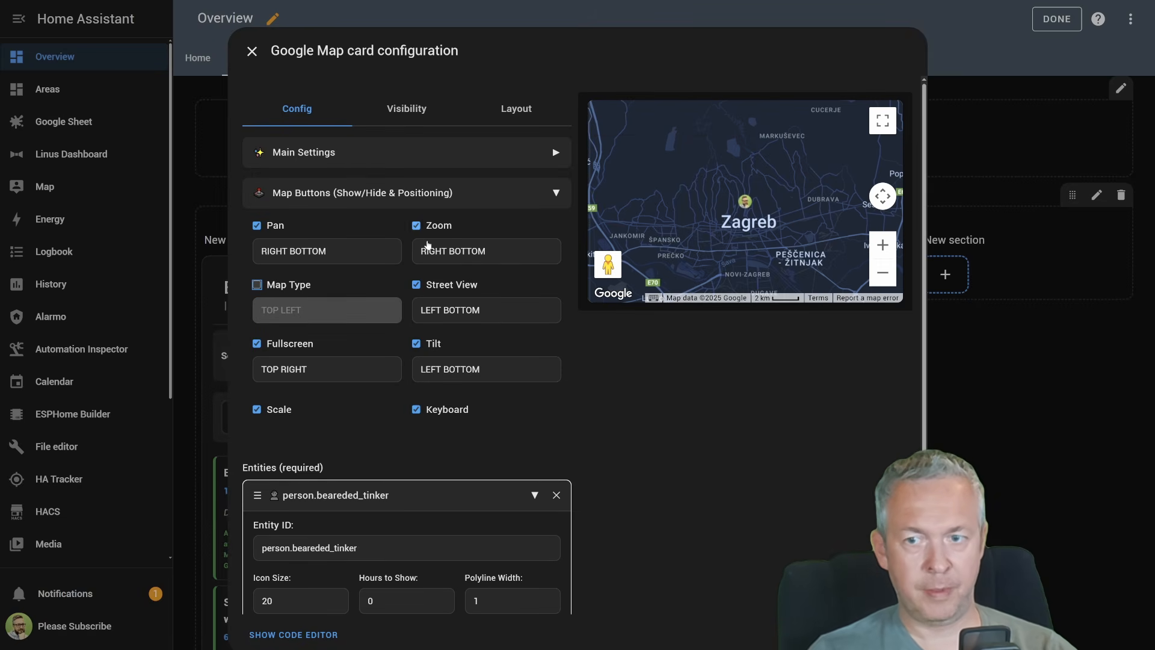
click(416, 285)
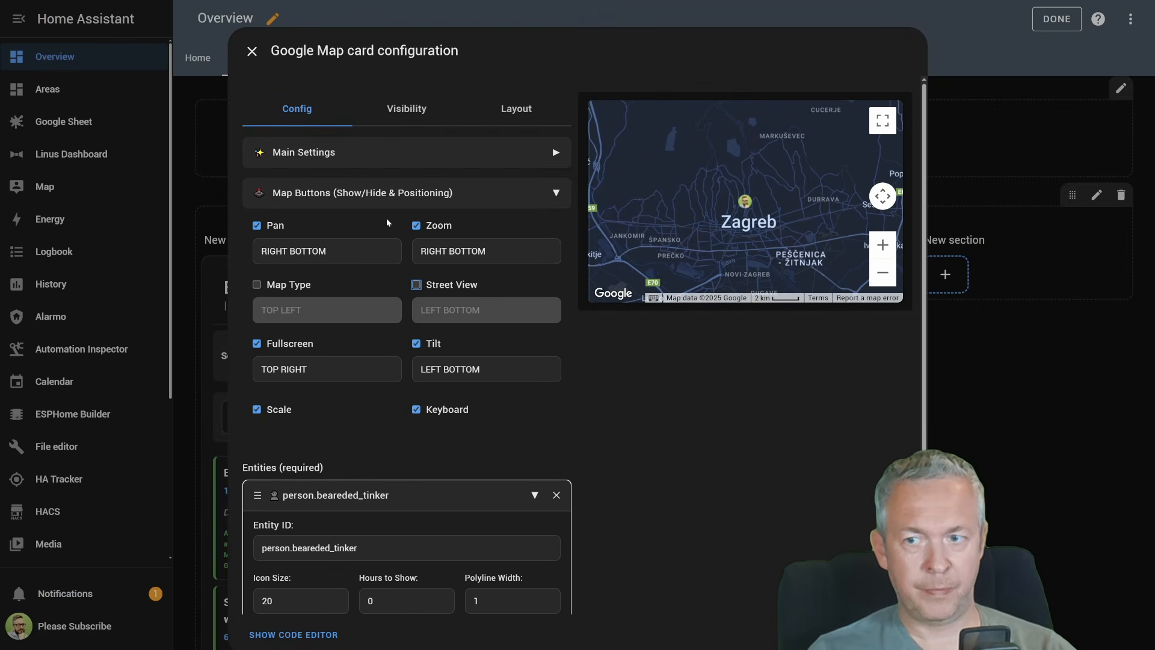
click(257, 343)
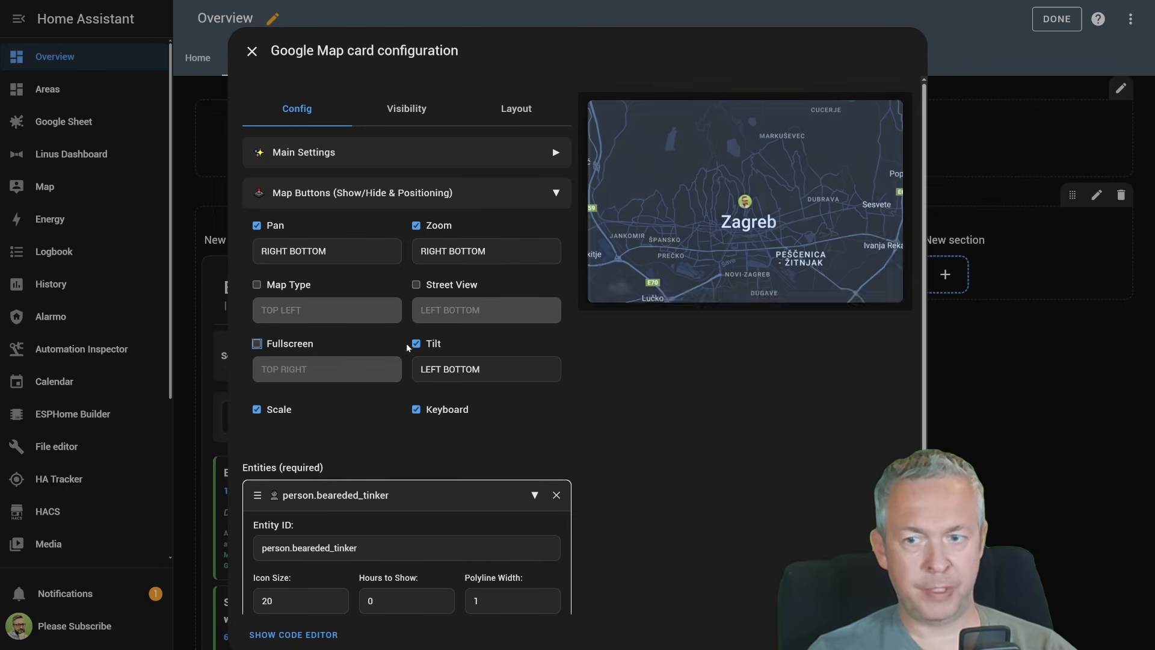
click(416, 344)
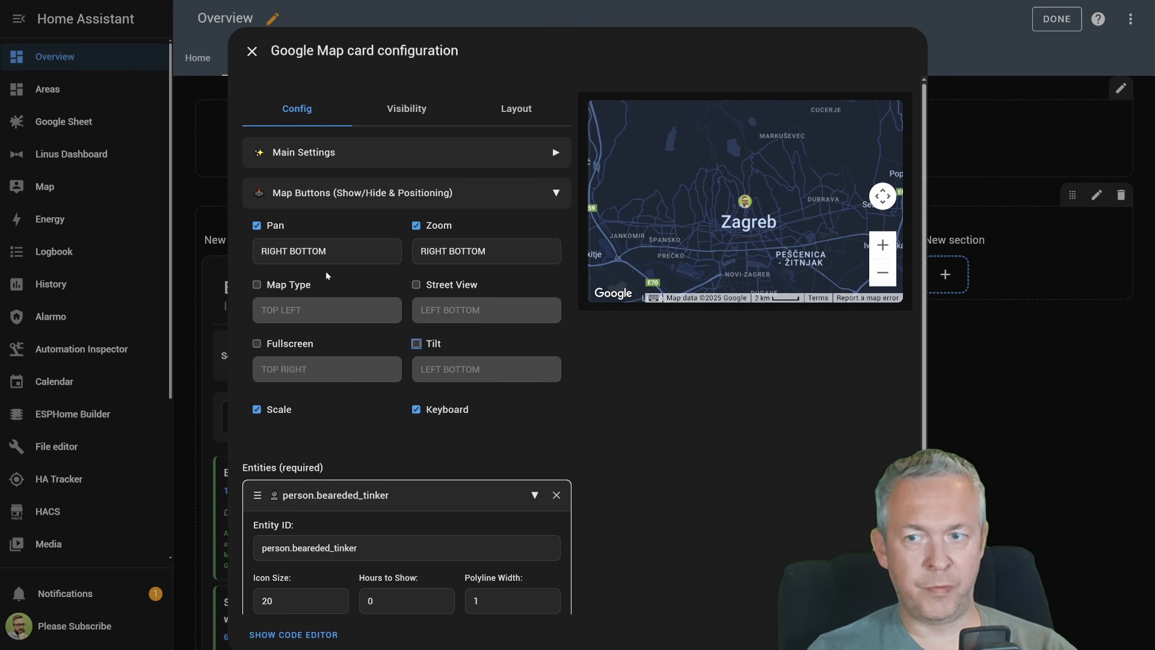
Position the Pan control at LEFT BOTTOM and collapse the map button settings
click(336, 255)
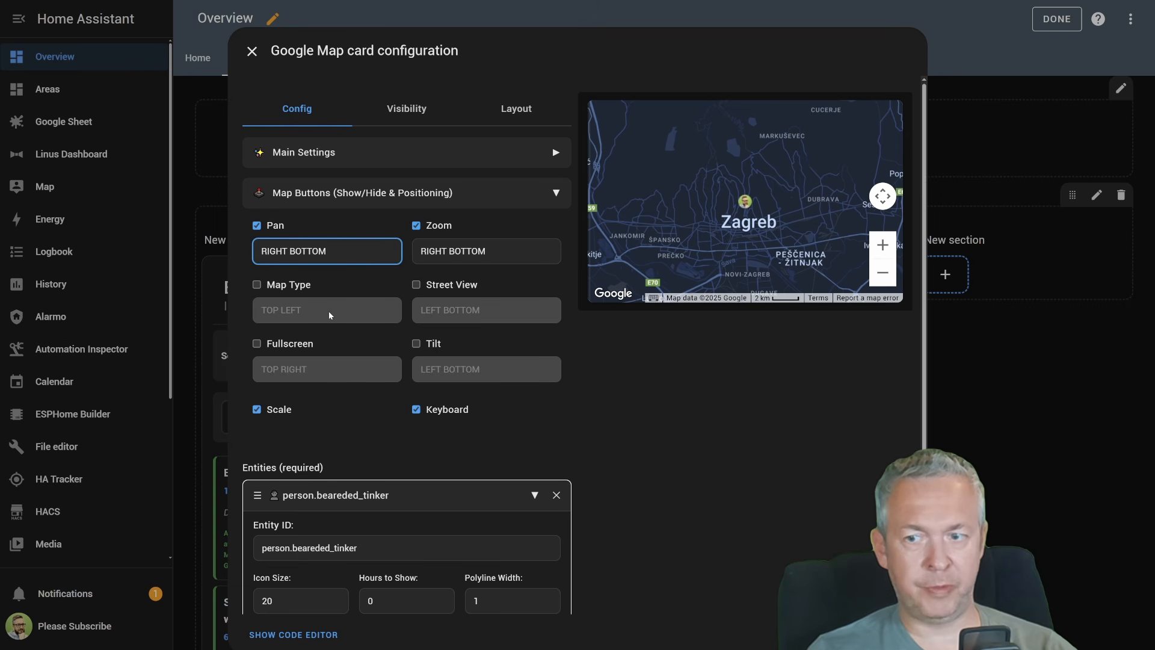
click(329, 367)
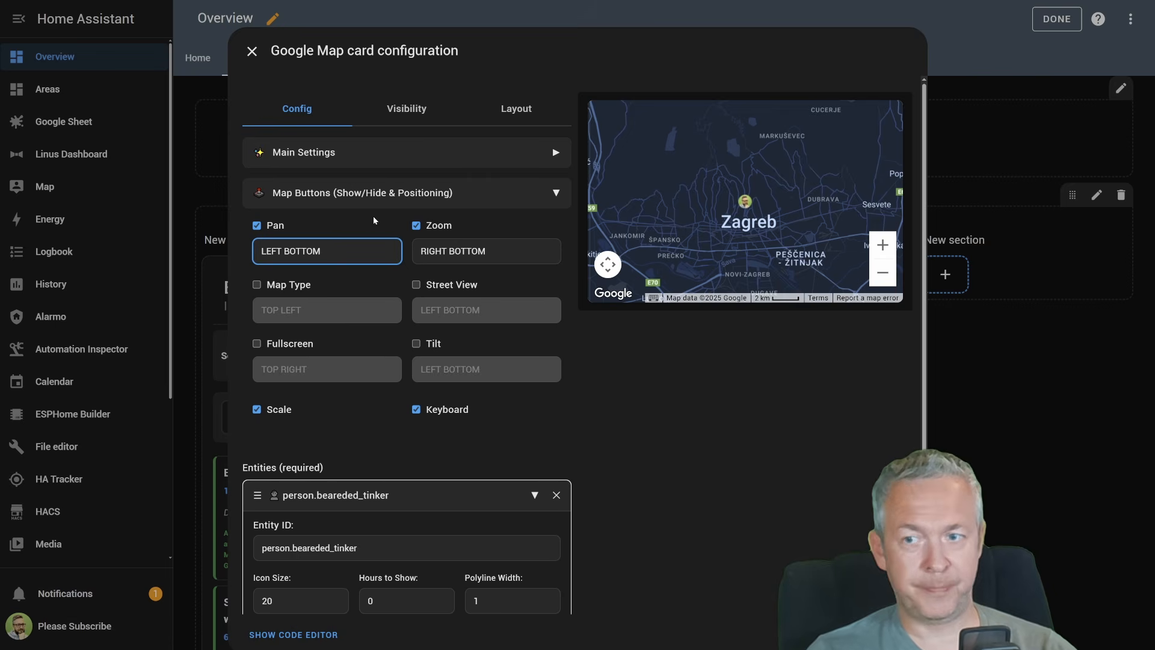
click(415, 193)
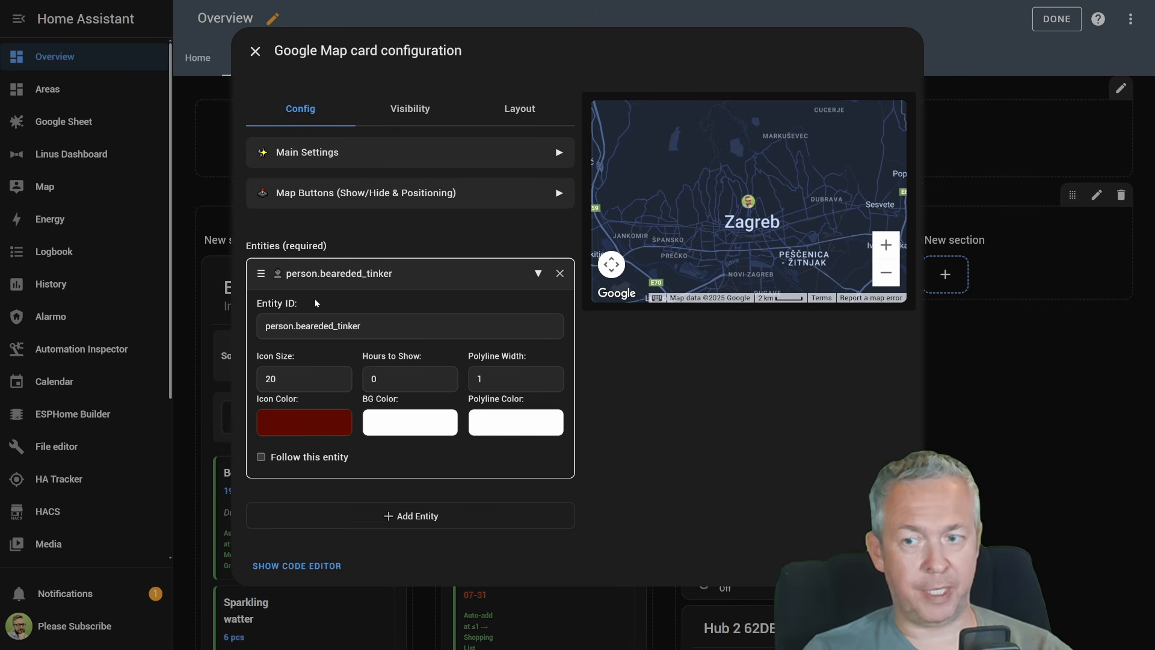
Try an icon size of 40 for the person entity, and set it back to 20
click(297, 390)
key(BackSpace)
key(BackSpace)
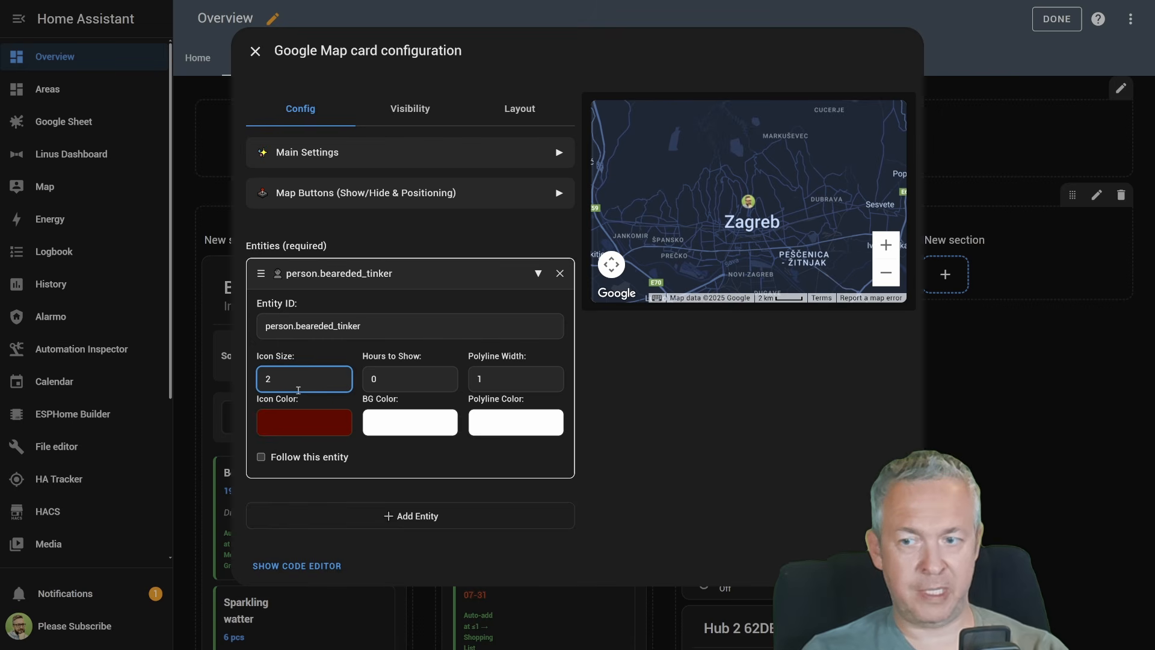
double_click(298, 390)
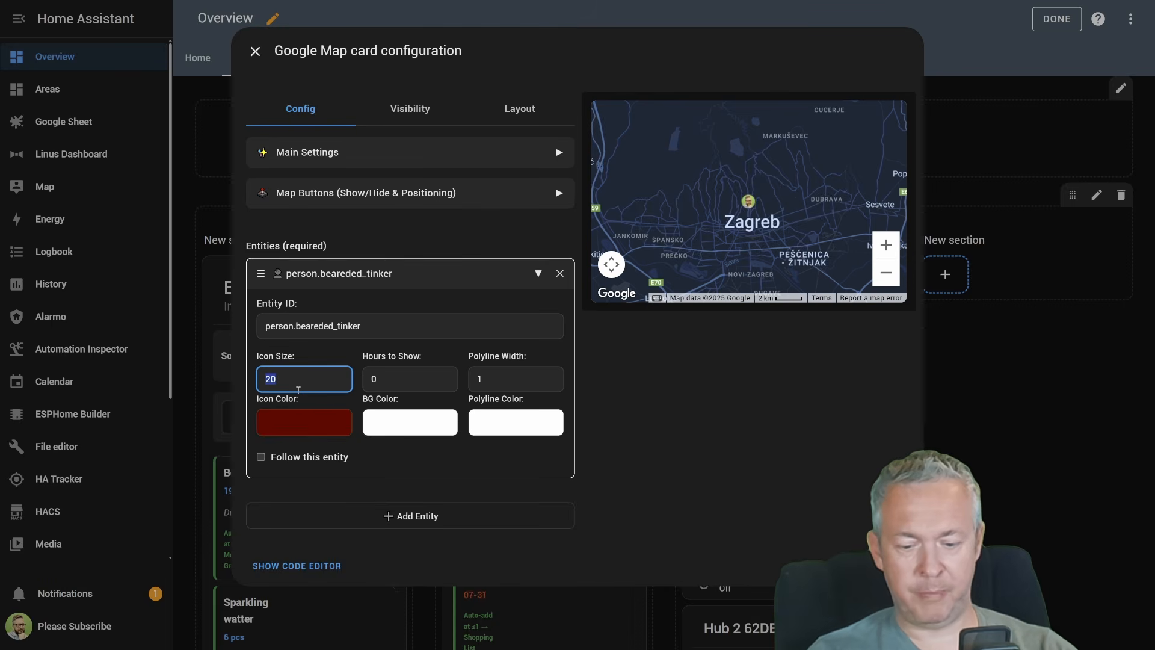
text(40)
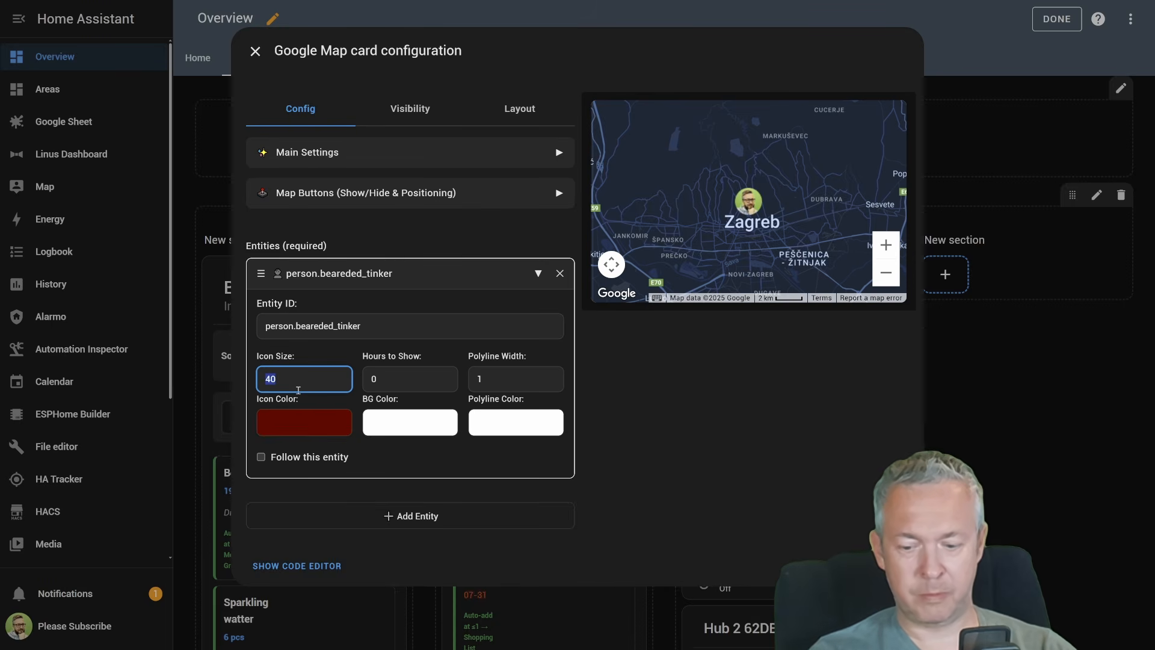
text(20)
key(BackSpace)
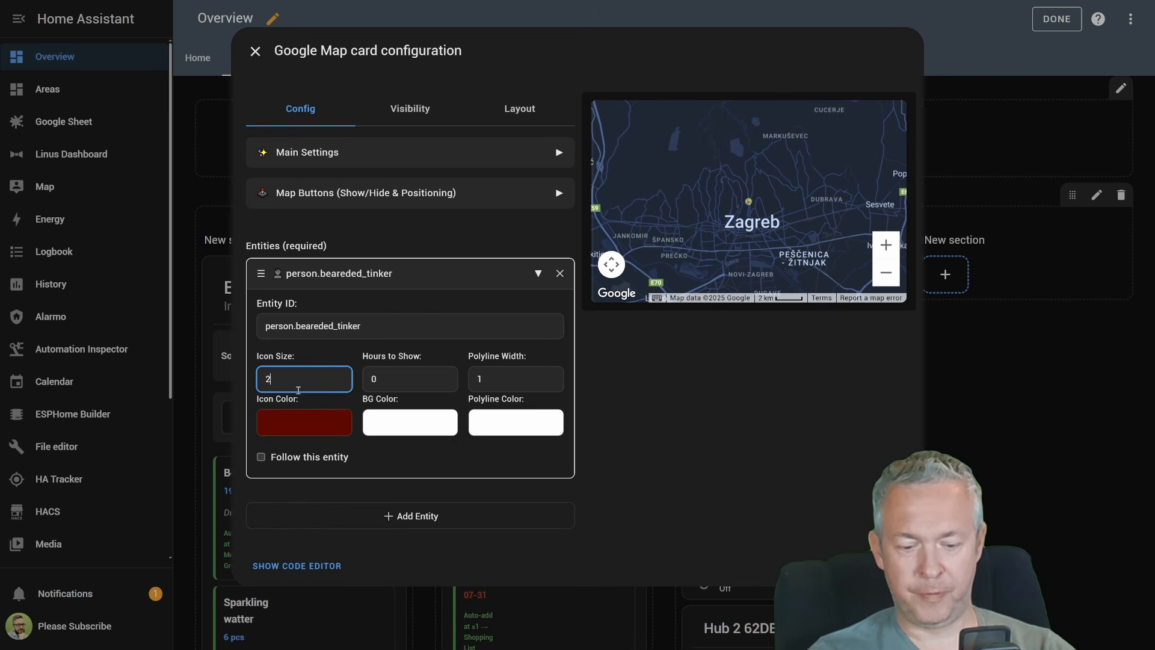
text(0)
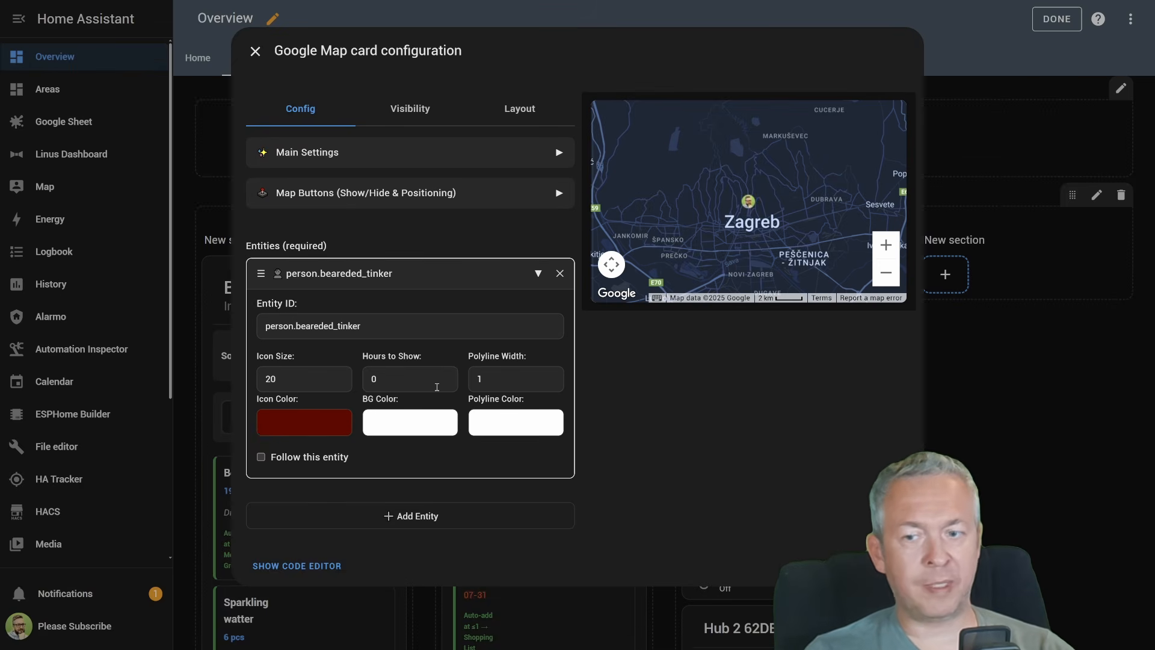
Try showing 1, 4 and 10 hours of location history for the person entity
click(437, 388)
key(ctrl+a)
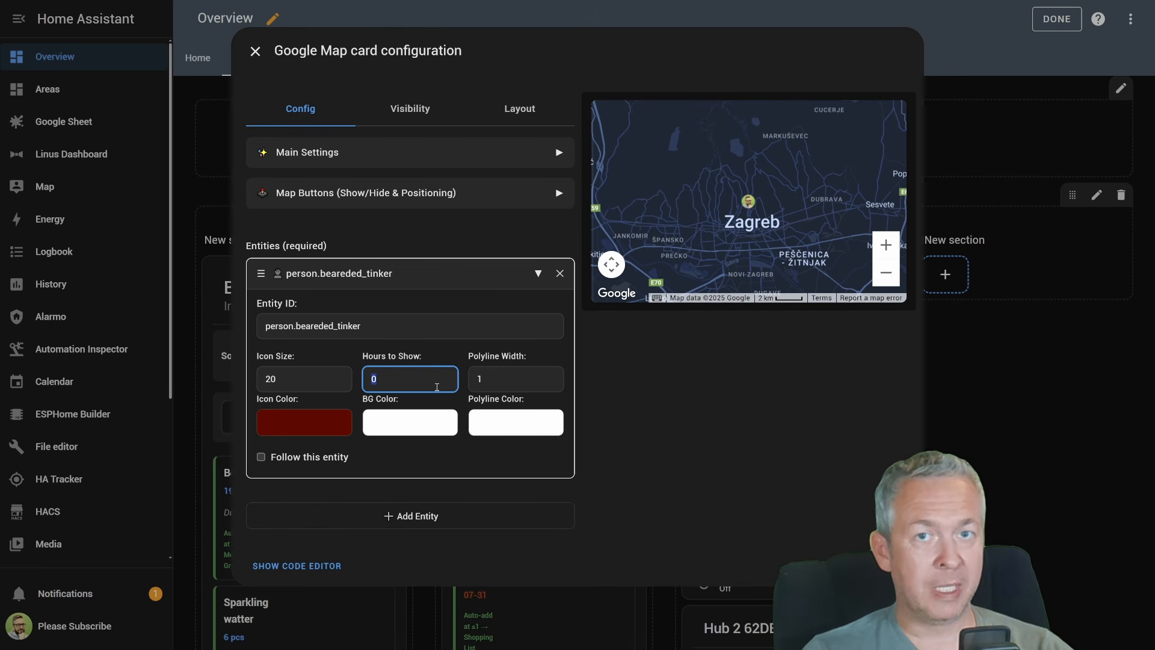
text(1)
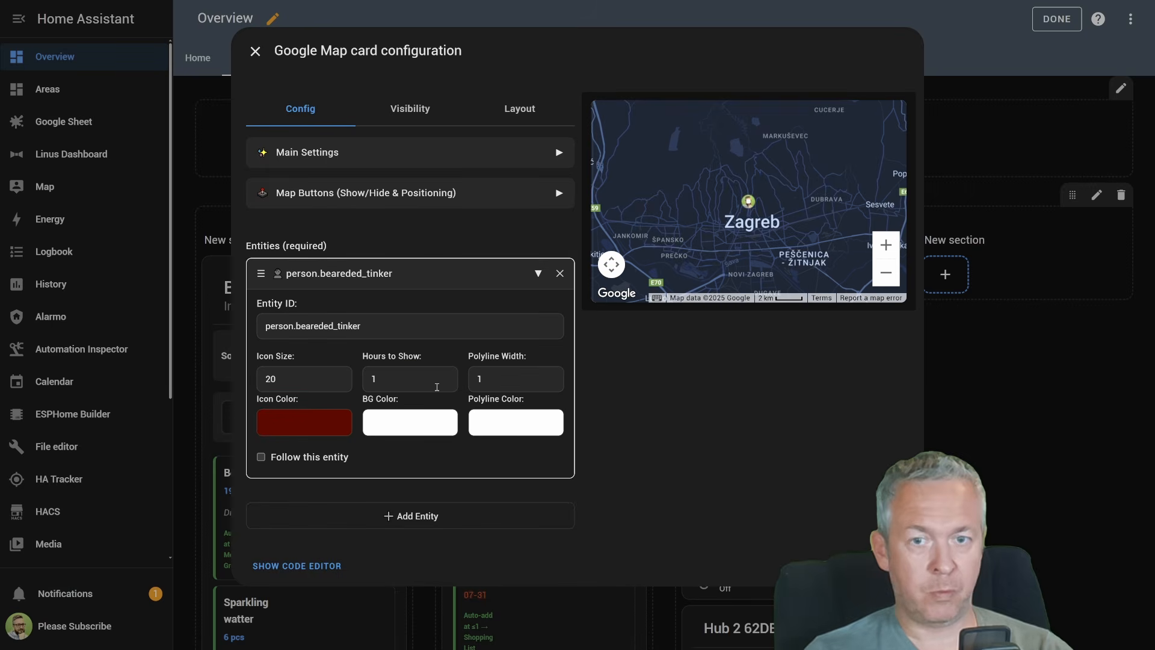
key(ctrl+a)
text(4)
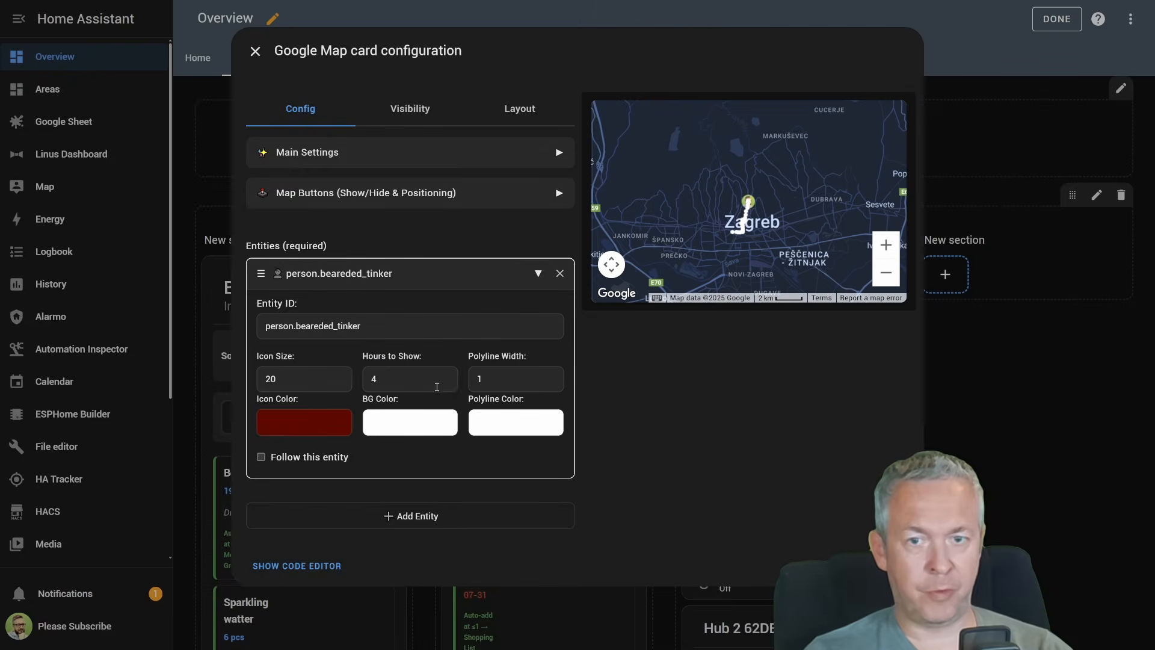
key(ctrl+a)
text(10)
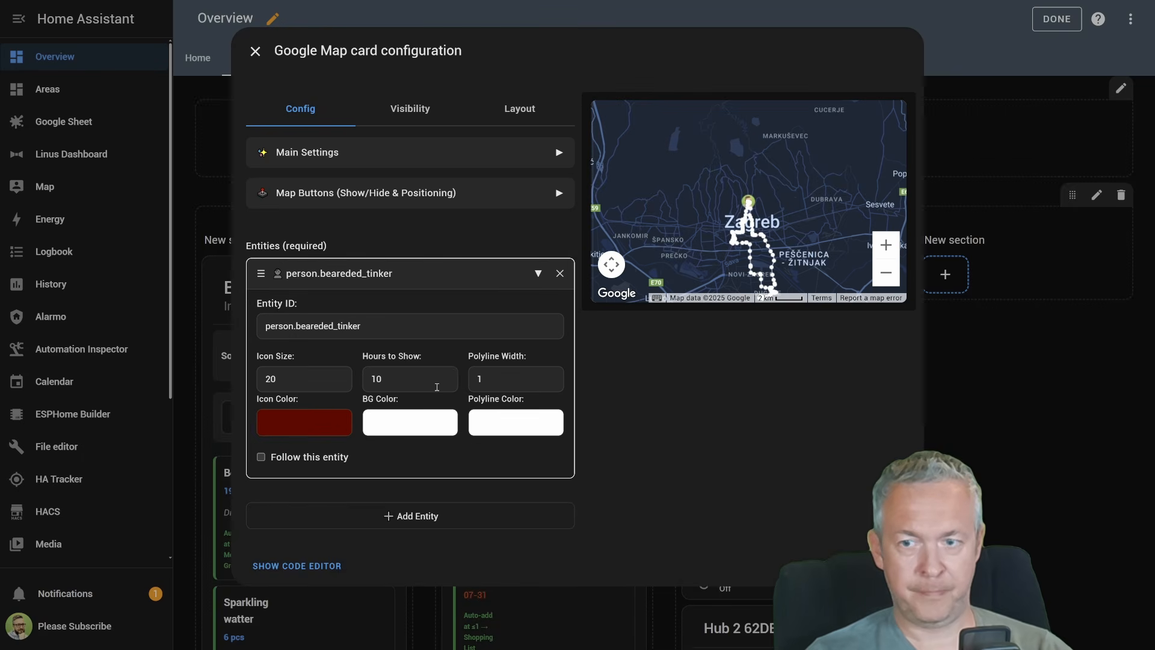
Set the person entity's Hours to Show to 72
double_click(436, 387)
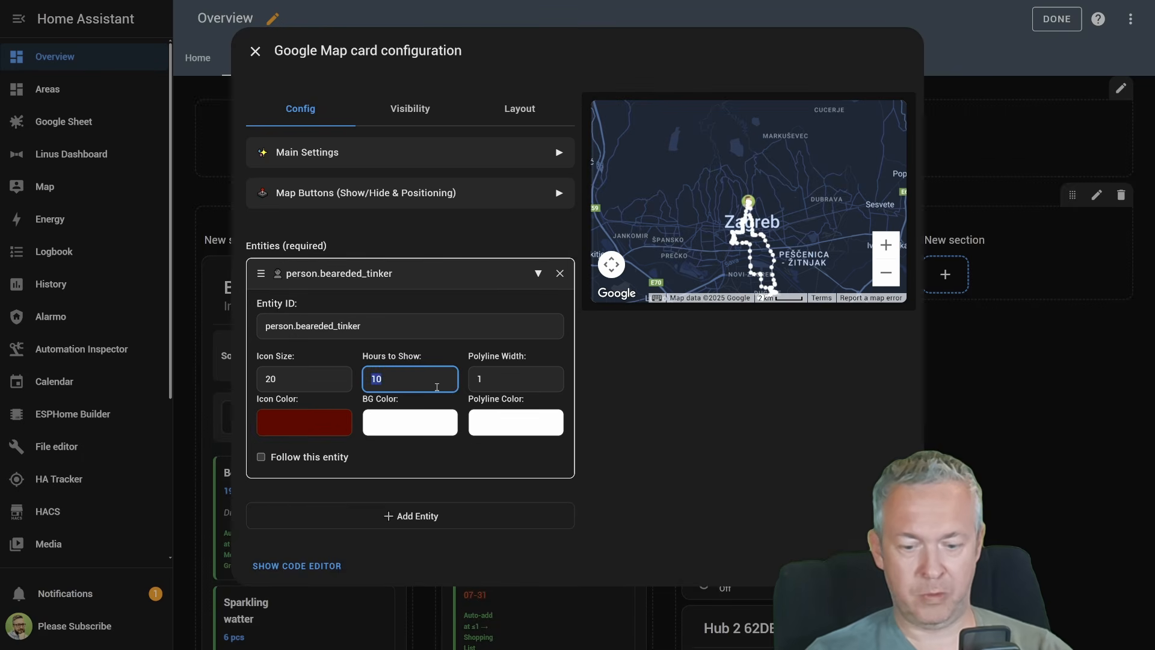
text(72)
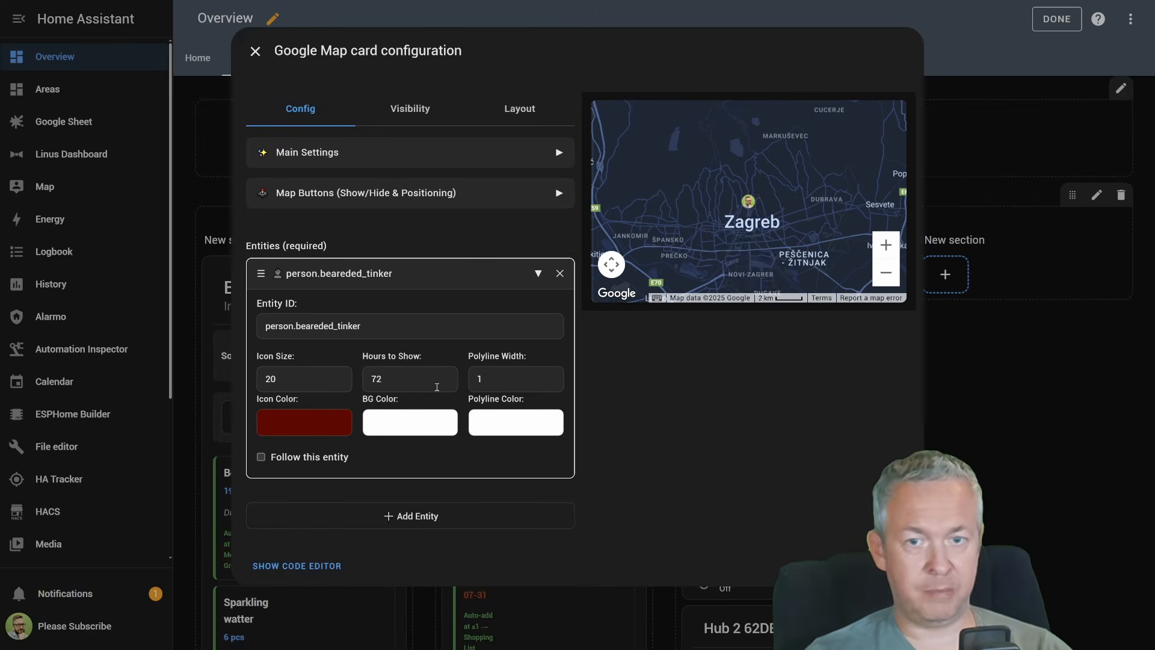
scroll(722, 223, down, 2)
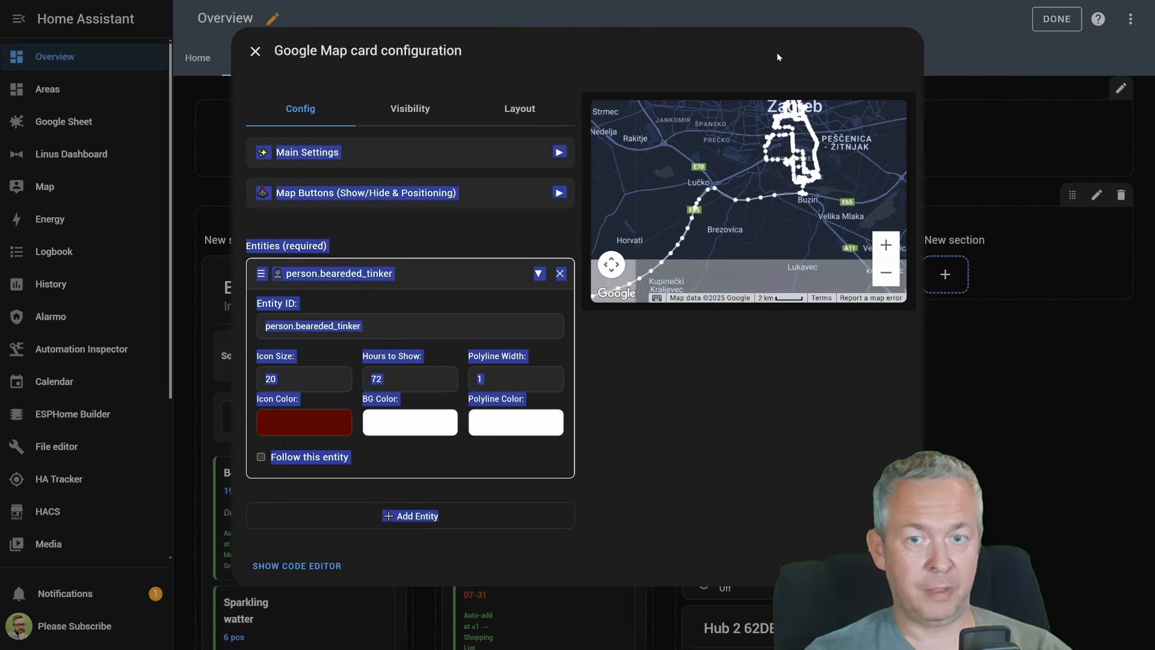
double_click(472, 380)
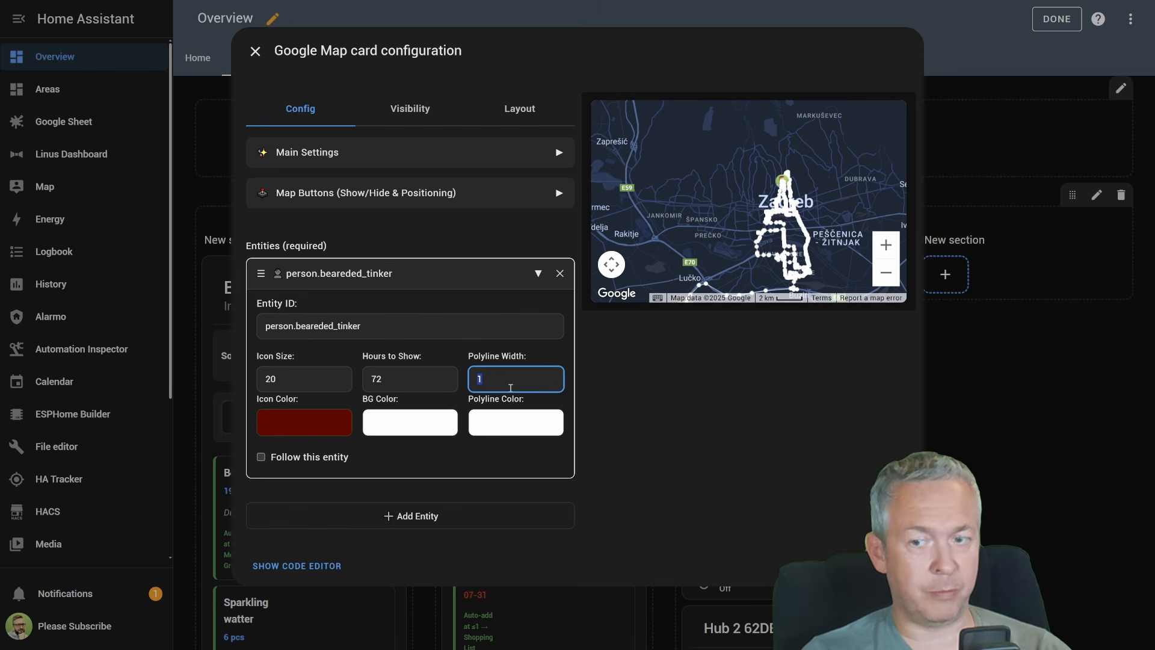
Set the person entity's icon color to dark blue and its polyline color to orange
click(310, 426)
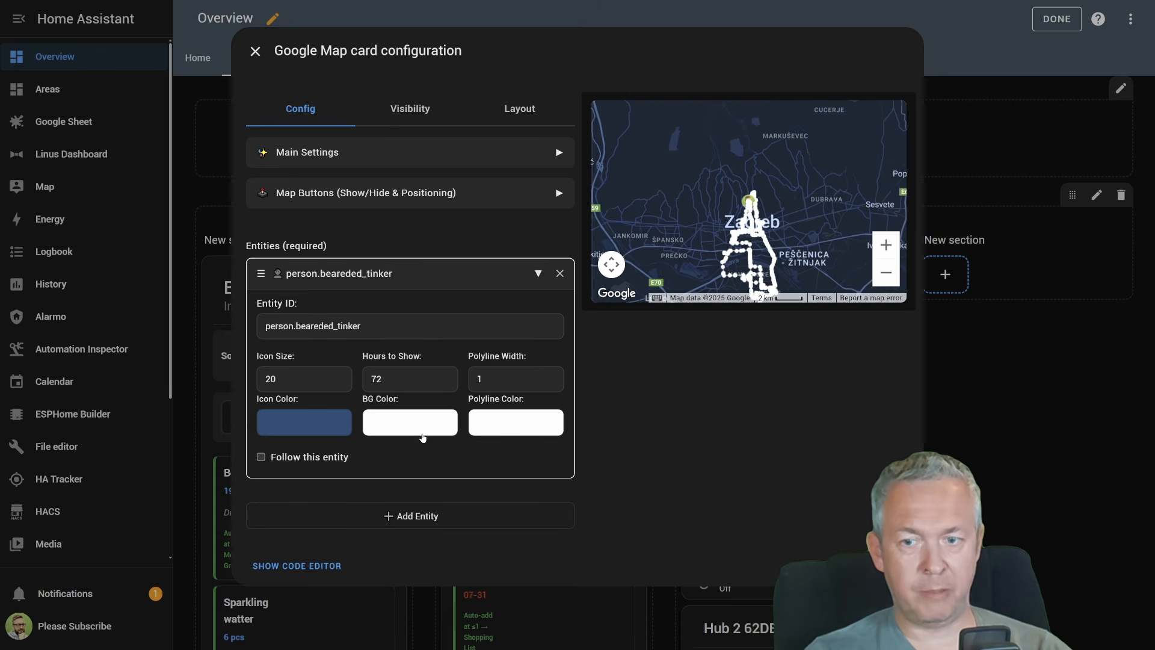
click(506, 429)
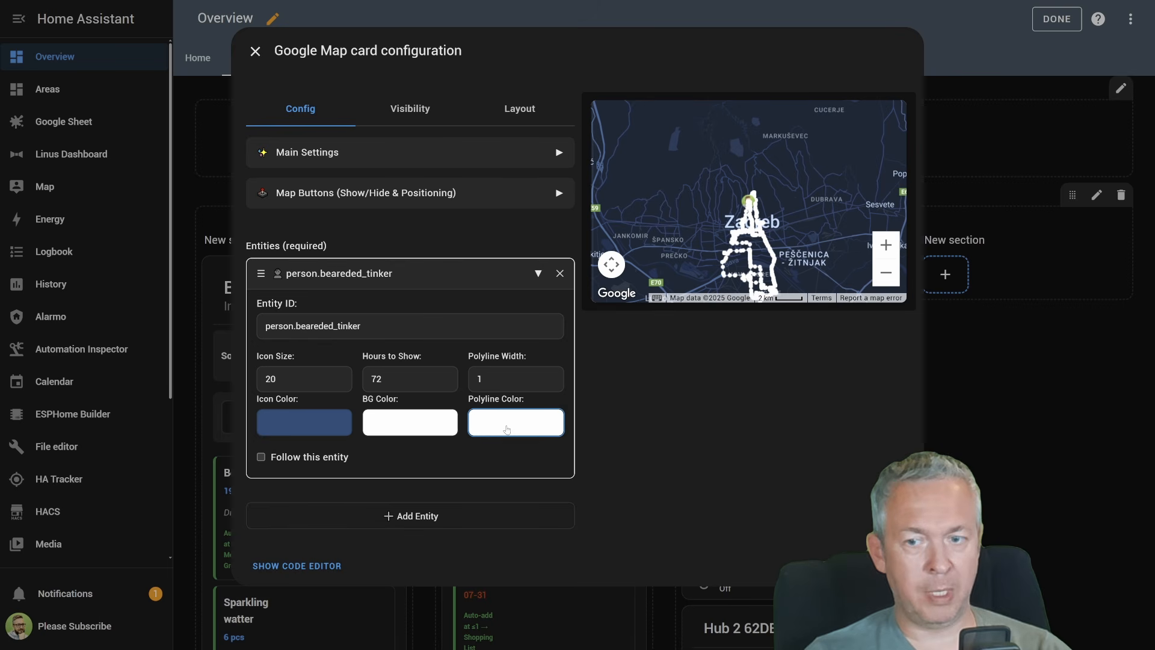
click(600, 490)
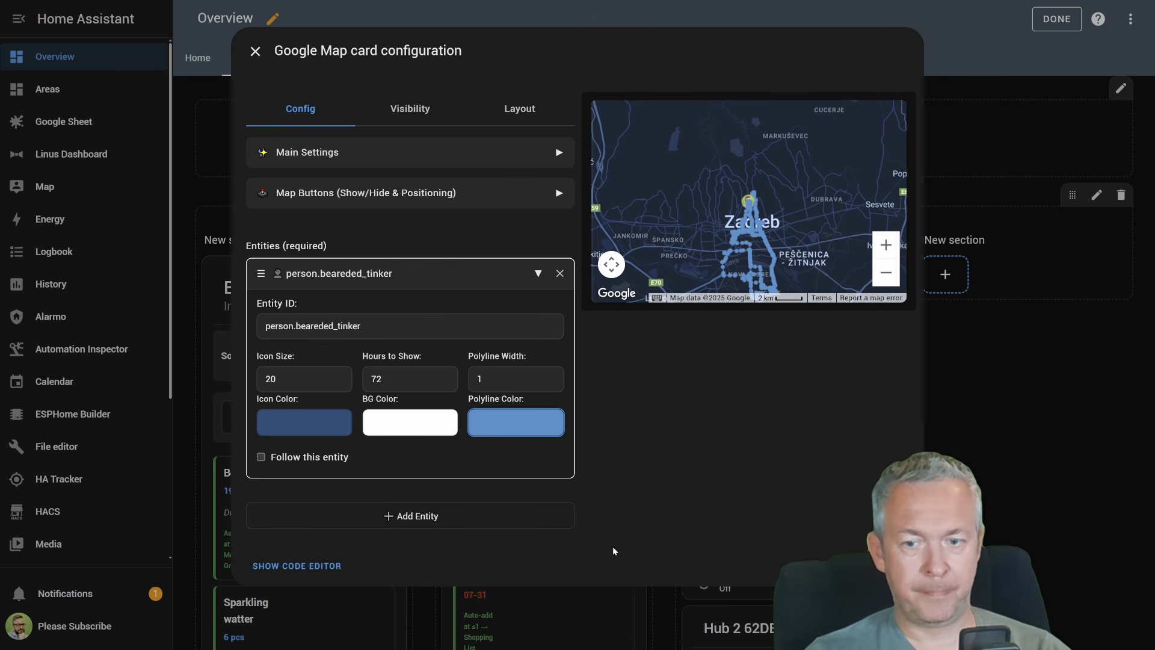
click(498, 491)
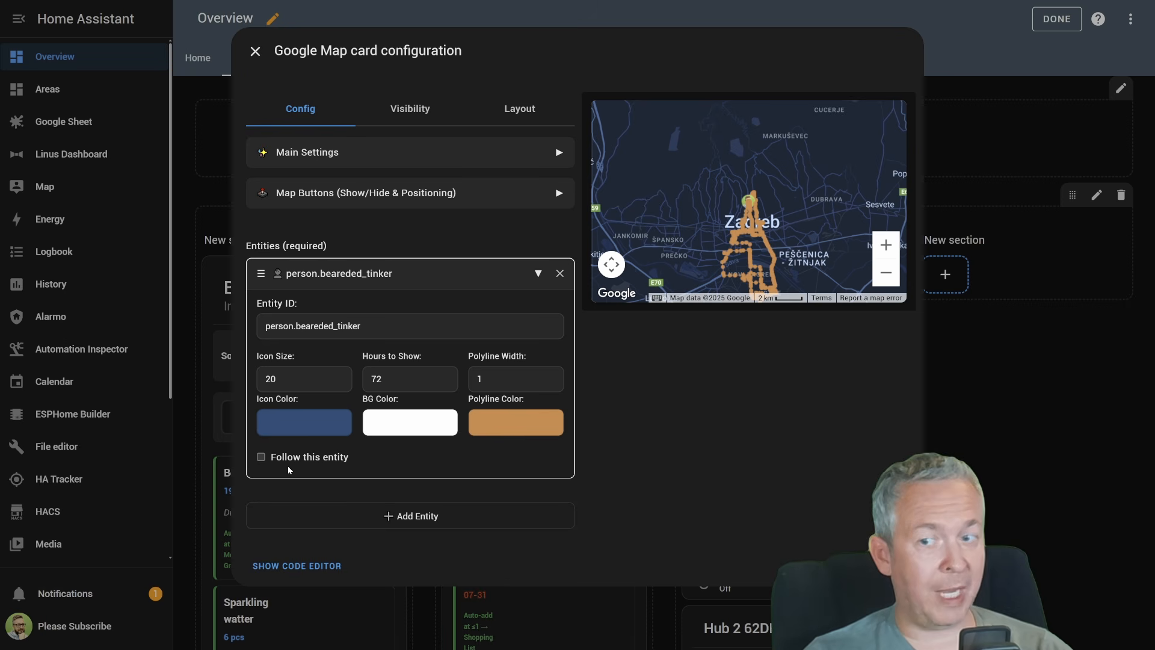
Make the map follow the person entity and test this by moving the map preview away from it
click(321, 459)
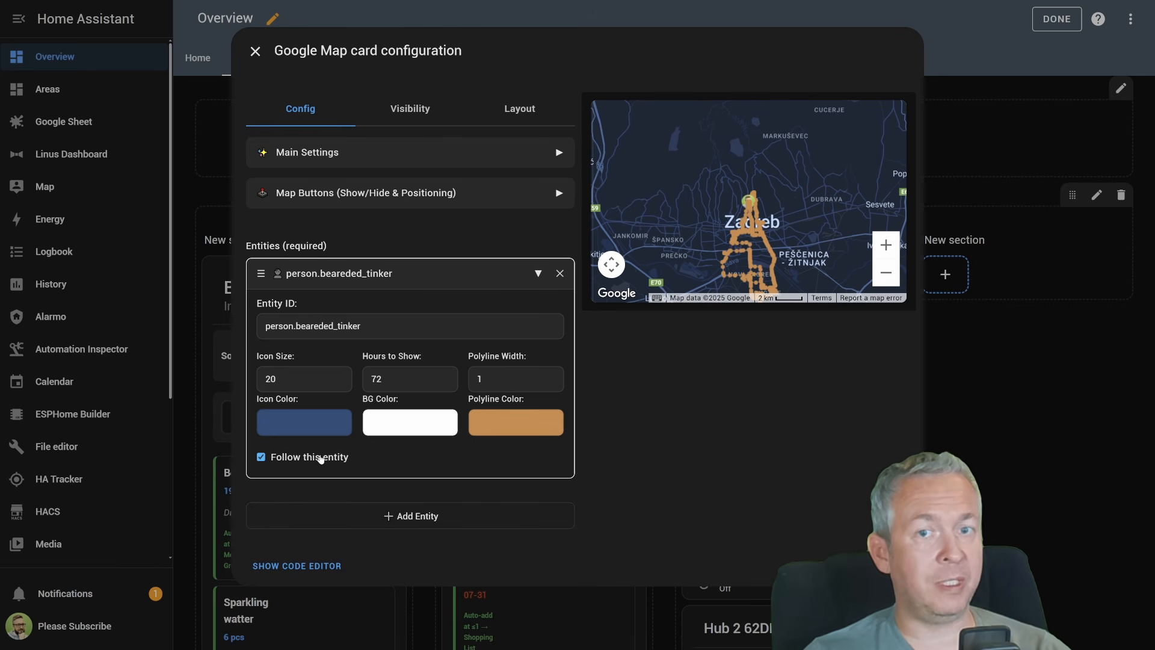
scroll(749, 192, down, 1)
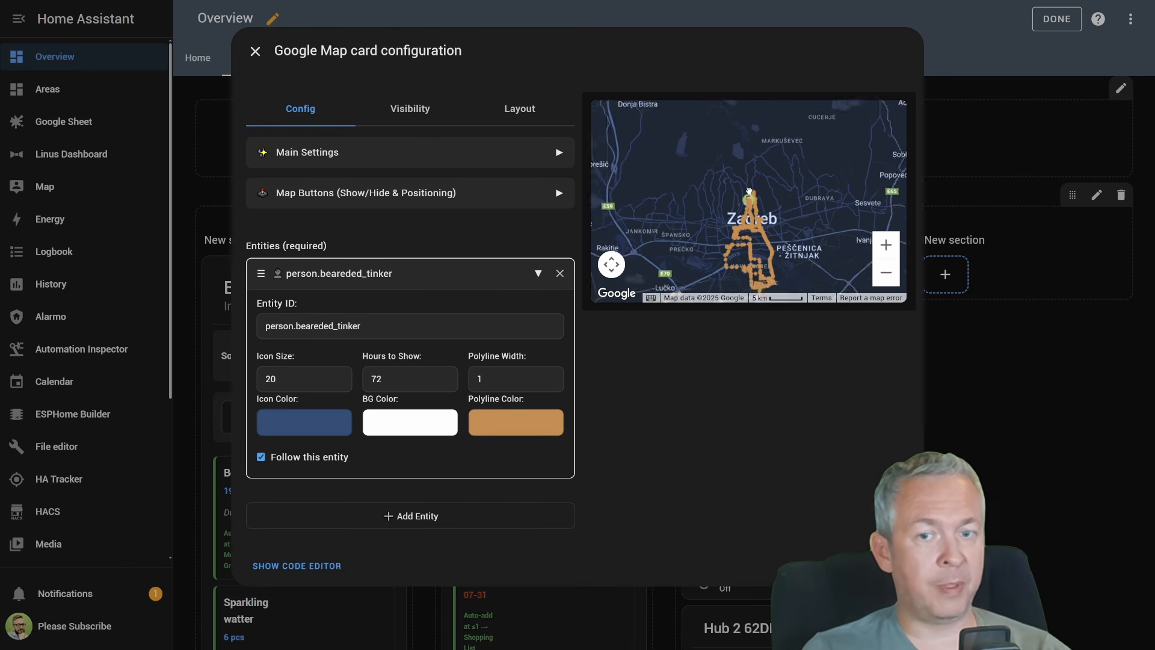
scroll(749, 192, down, 5)
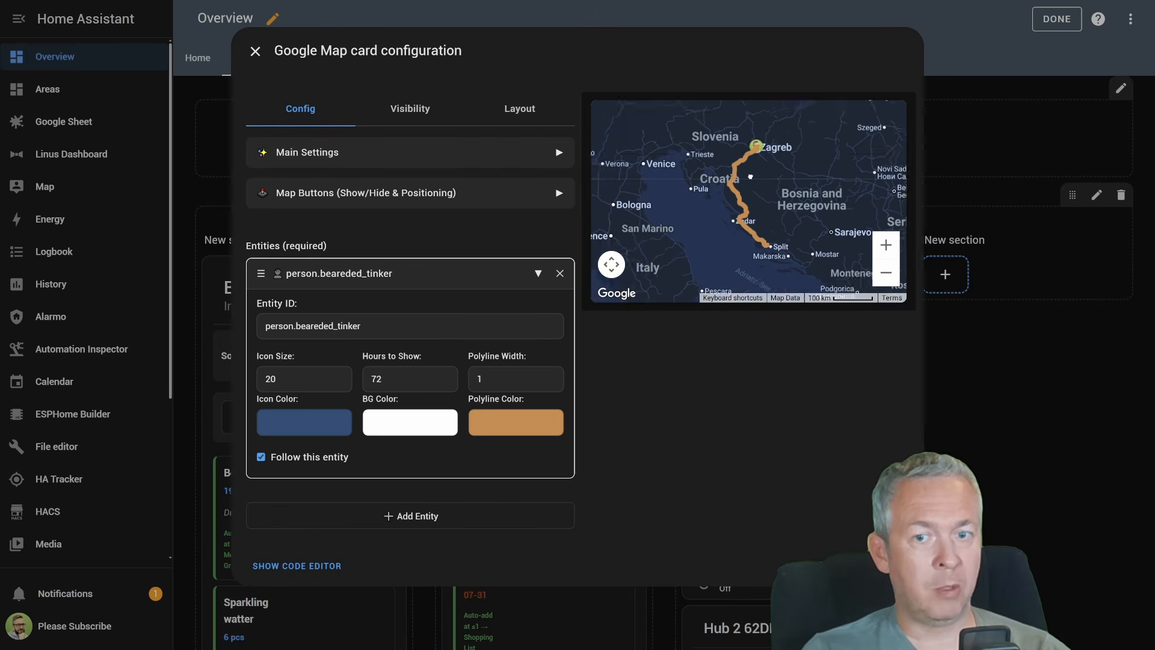
drag(750, 177, 756, 124)
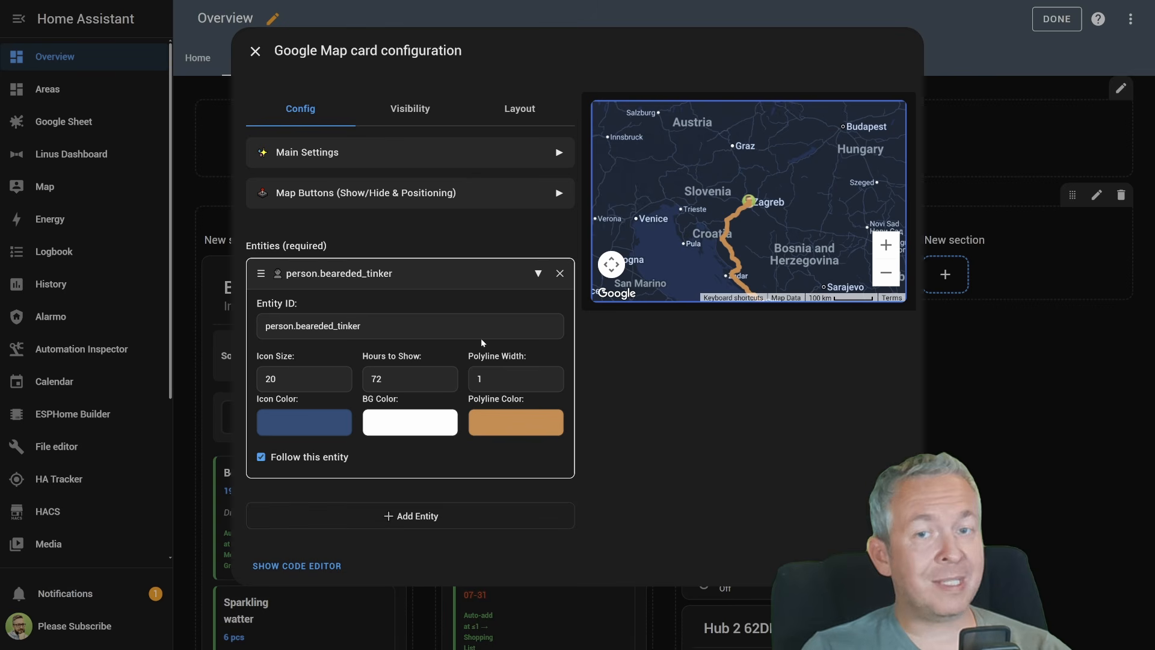
Add a second entity entry to the card and open its Entity ID selection
click(397, 518)
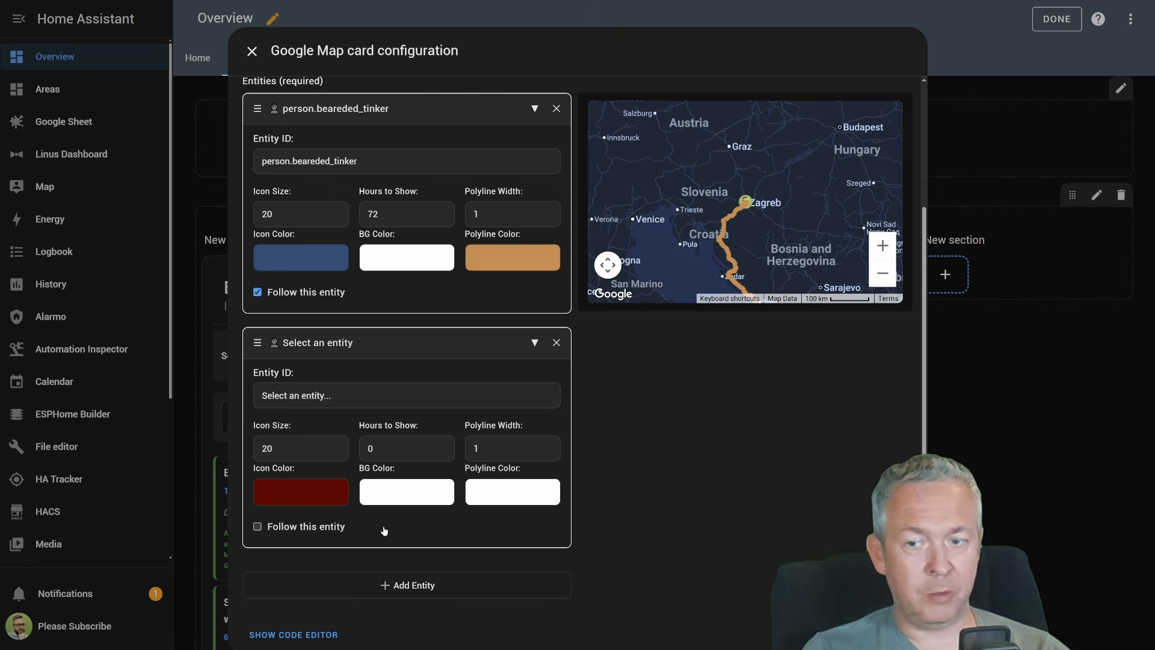
click(374, 394)
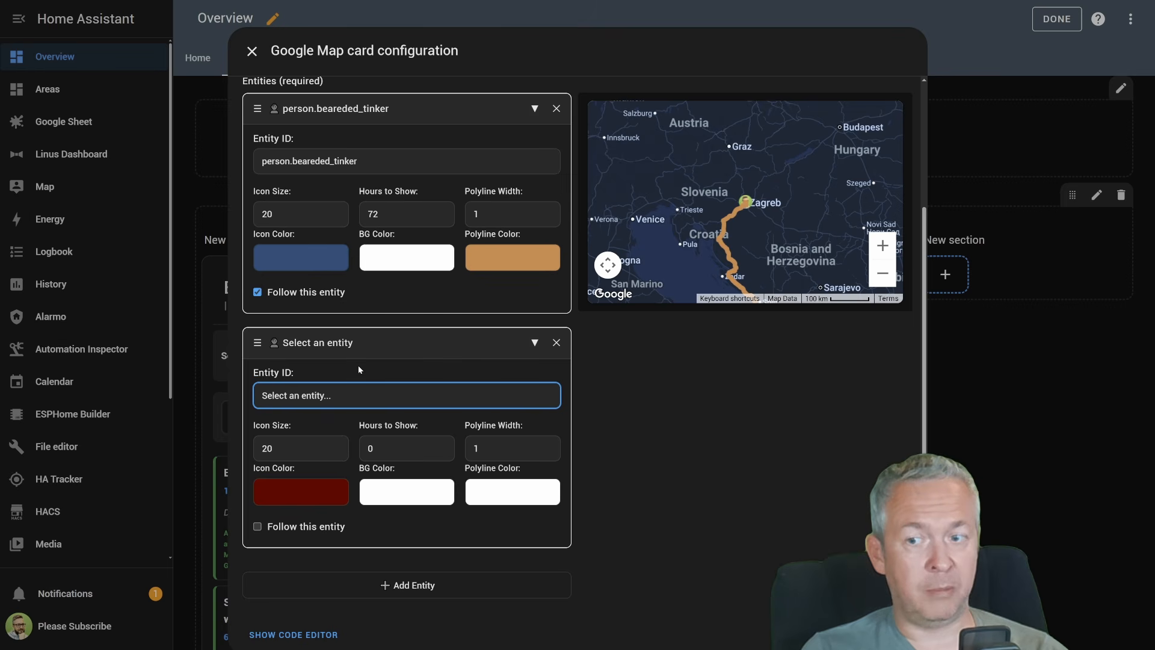
click(359, 365)
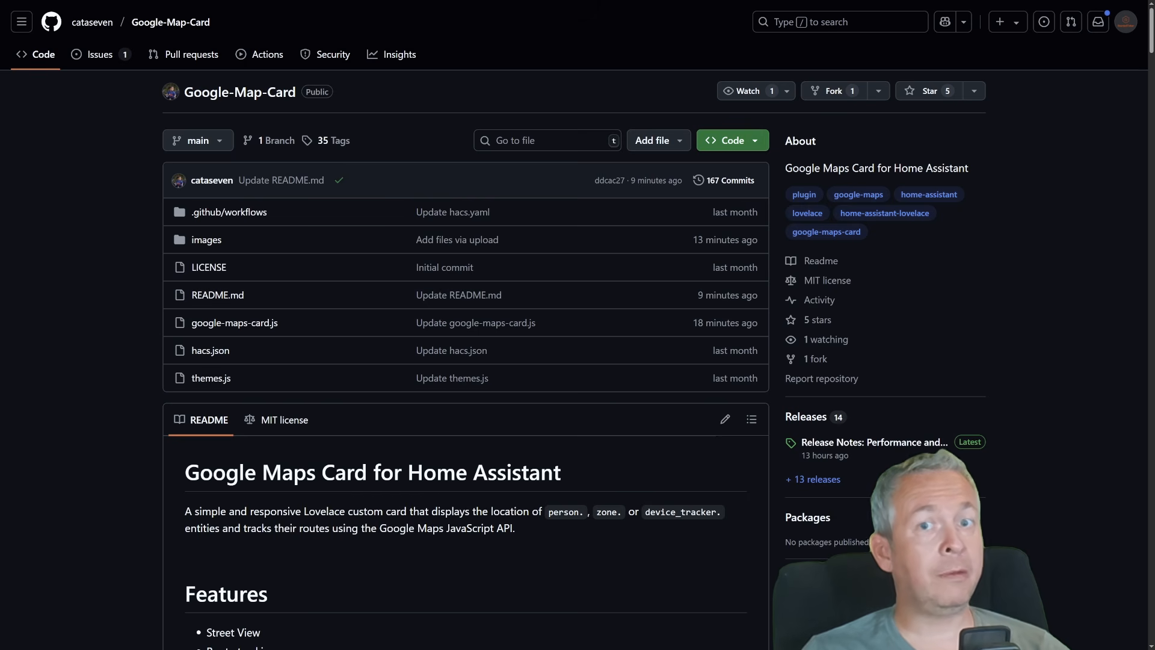
Switch to the Google-Map-Card repository on GitHub and star it
click(930, 97)
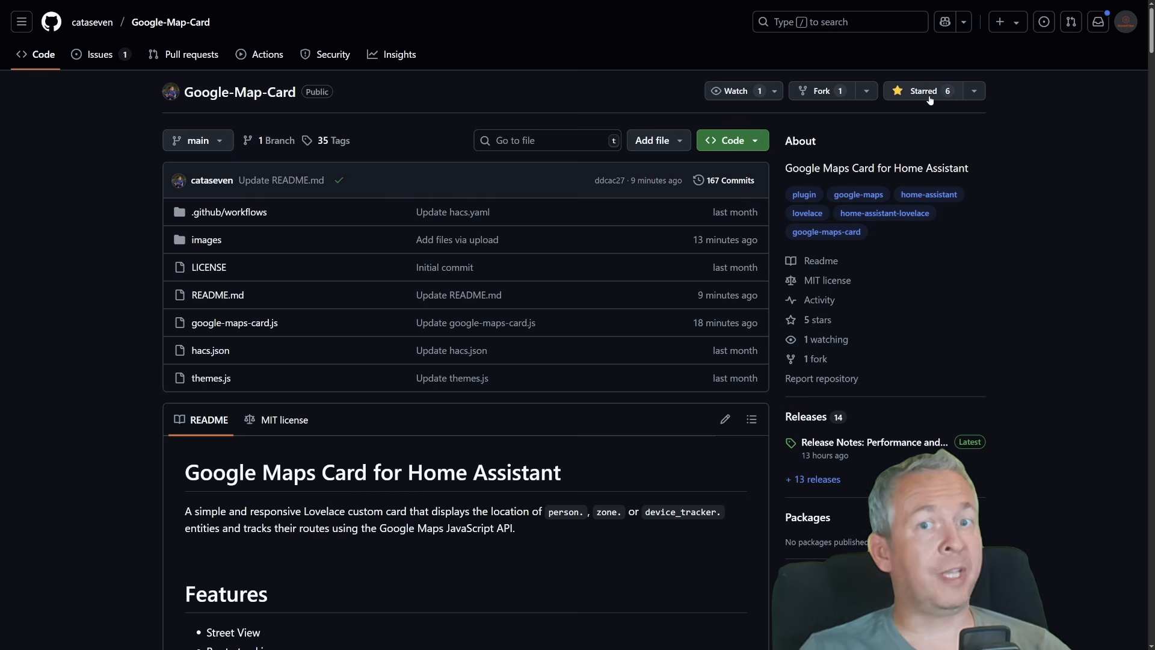